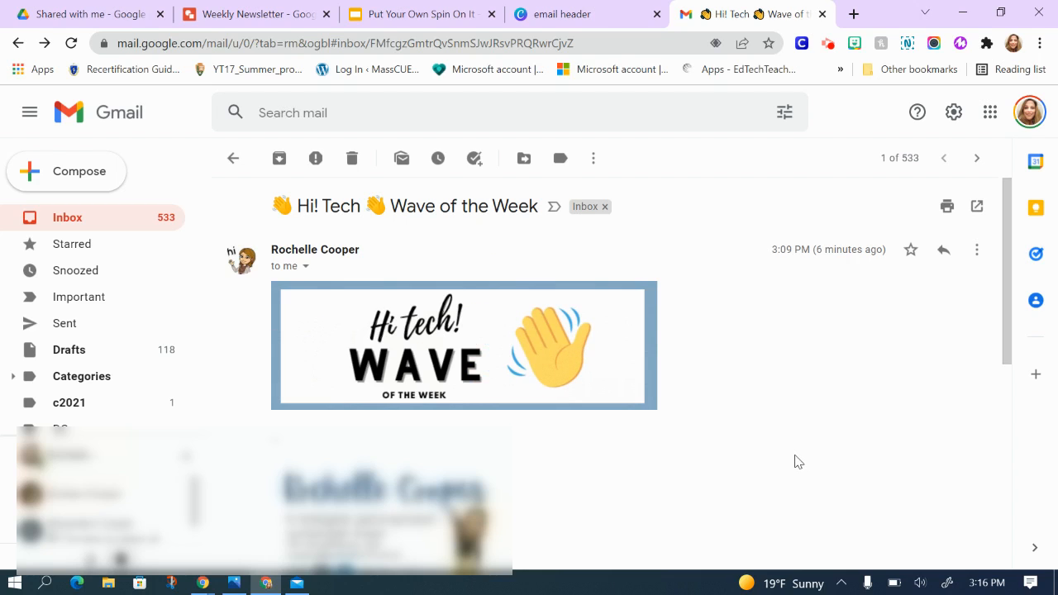
Start a new email in the enlarged compose window and enter "Weekly Newsletter" as its subject.
click(75, 182)
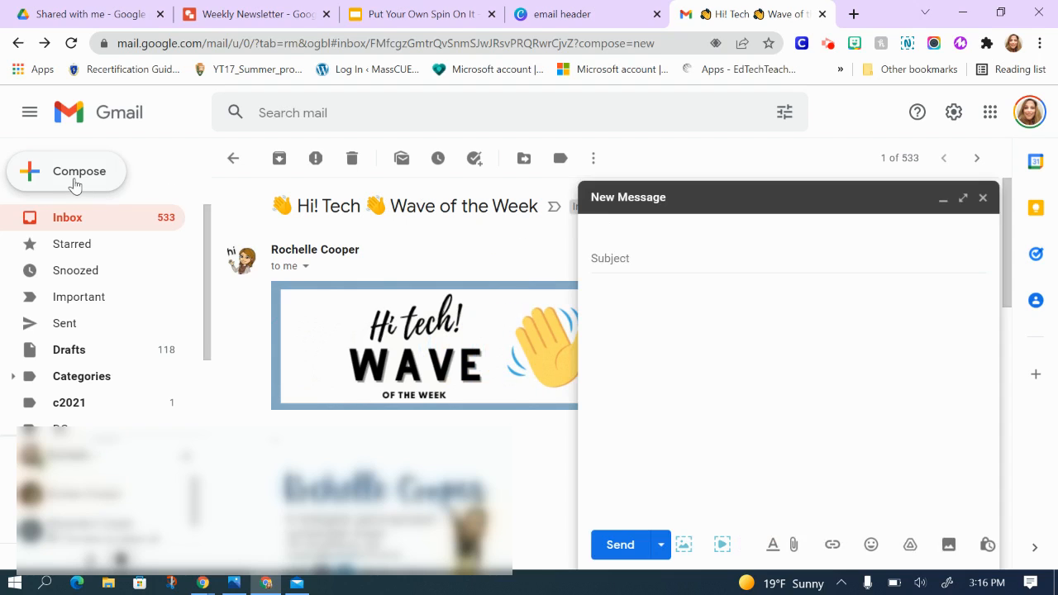
click(964, 199)
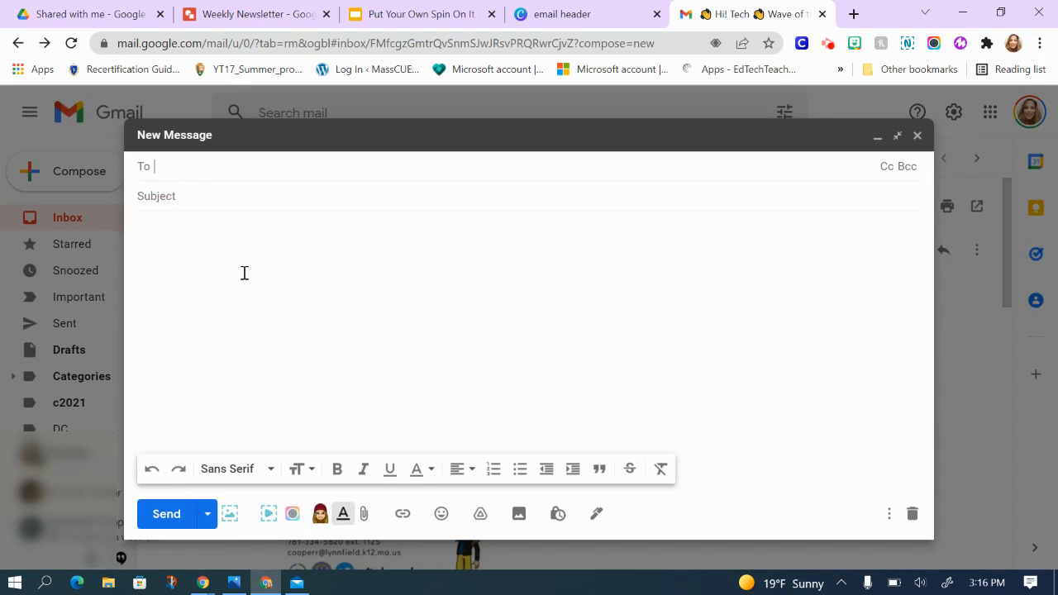
click(155, 196)
text(Weekly Newsletter)
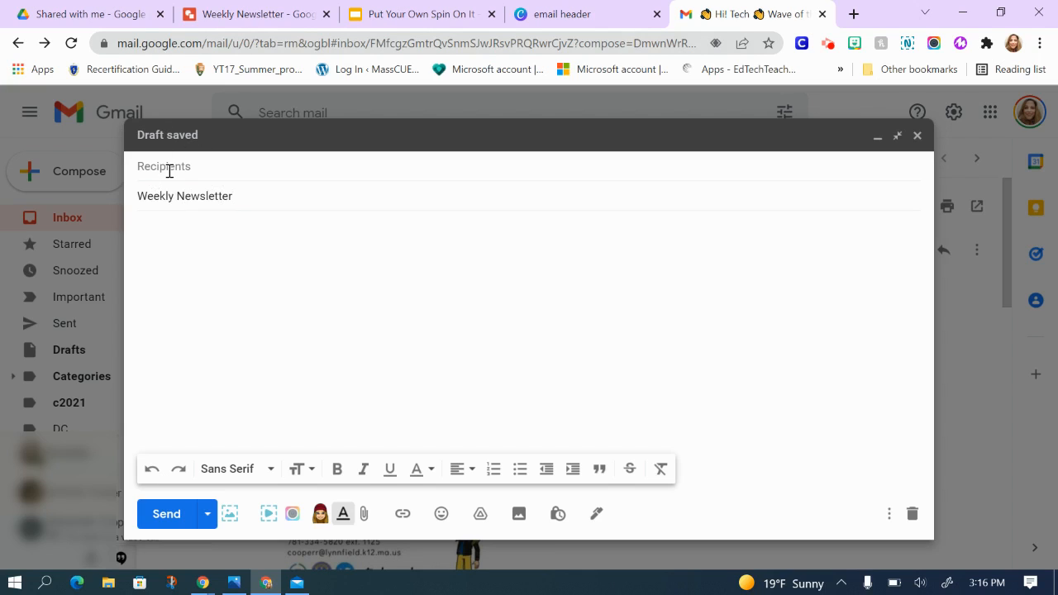
click(157, 252)
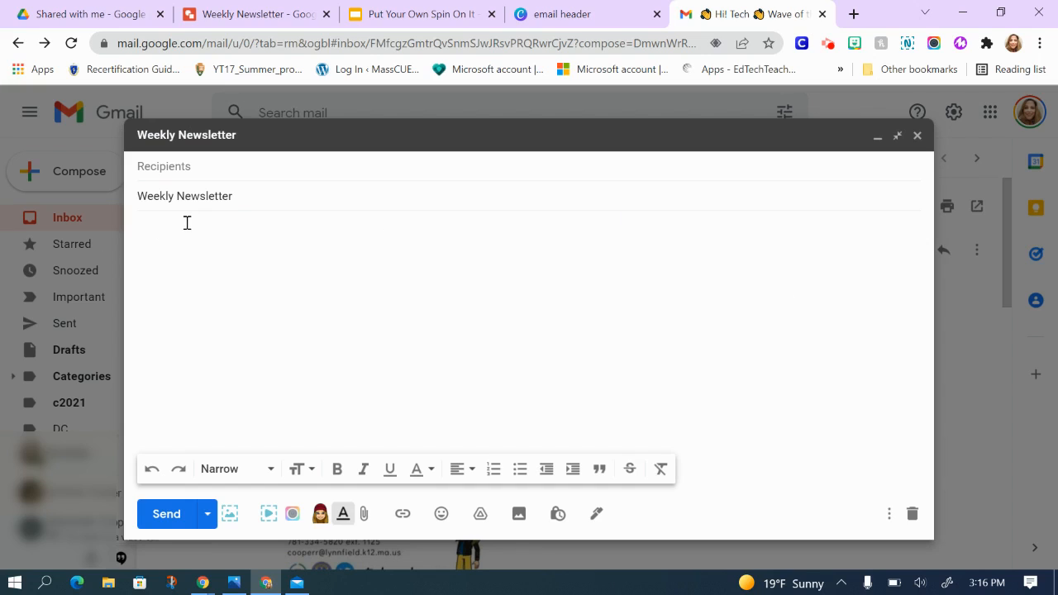
View the existing Weekly Newsletter drawing and create a new blank Google Drawing from Google Drive.
click(239, 15)
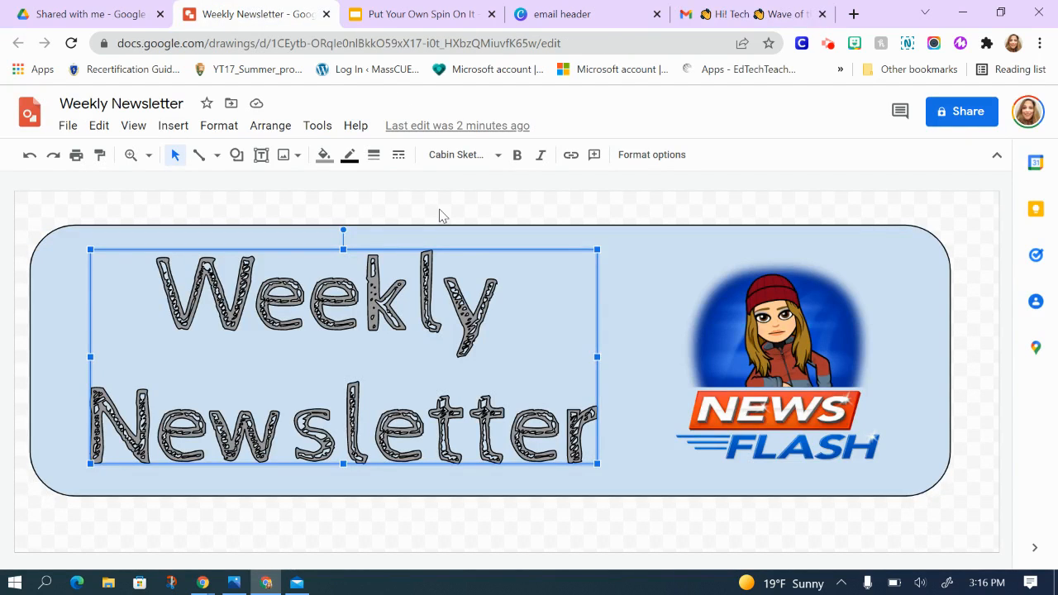
click(440, 216)
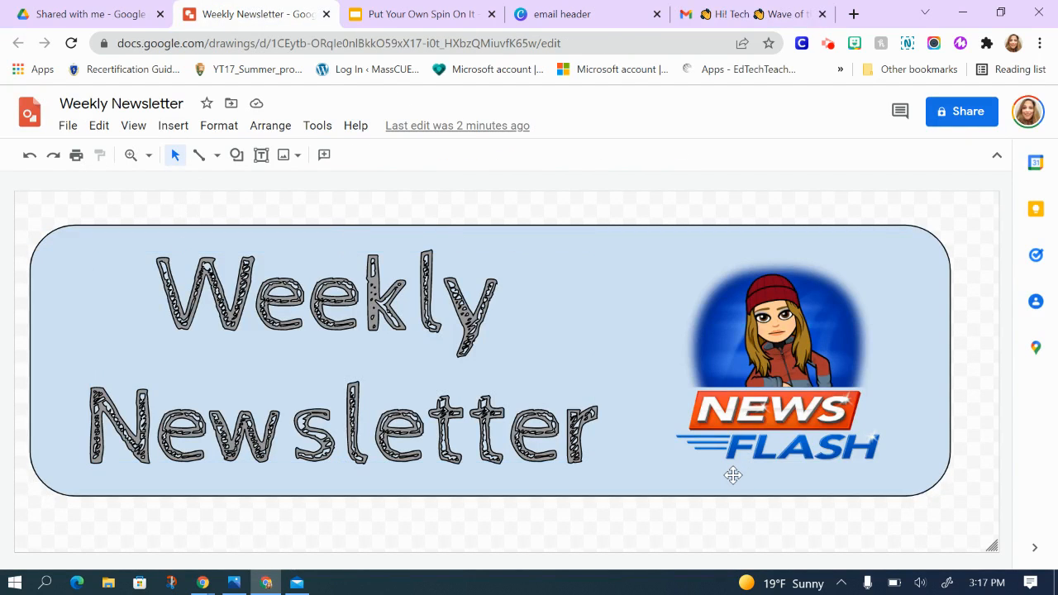
click(89, 17)
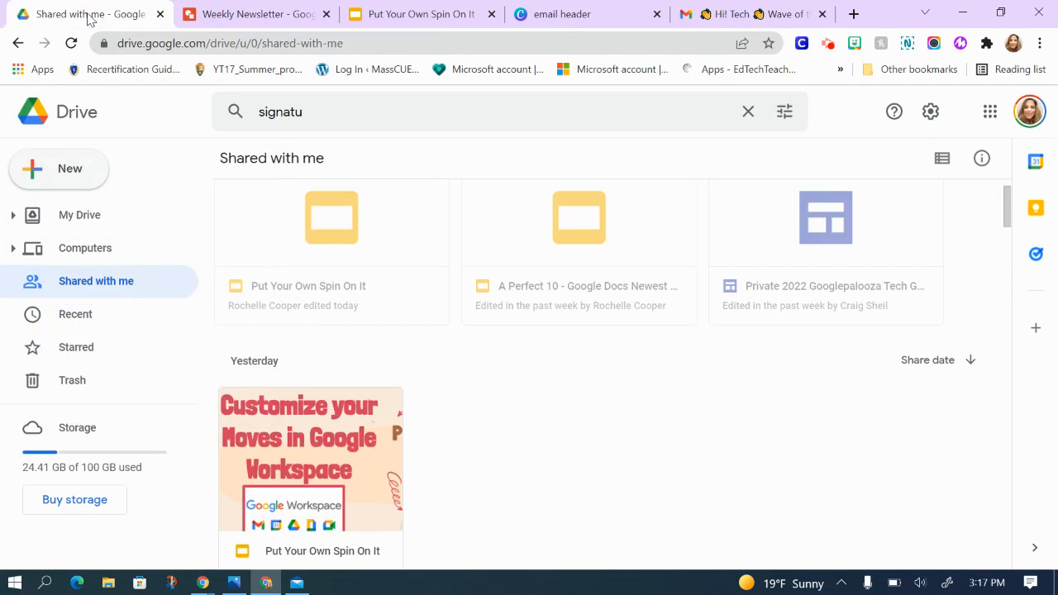
click(72, 170)
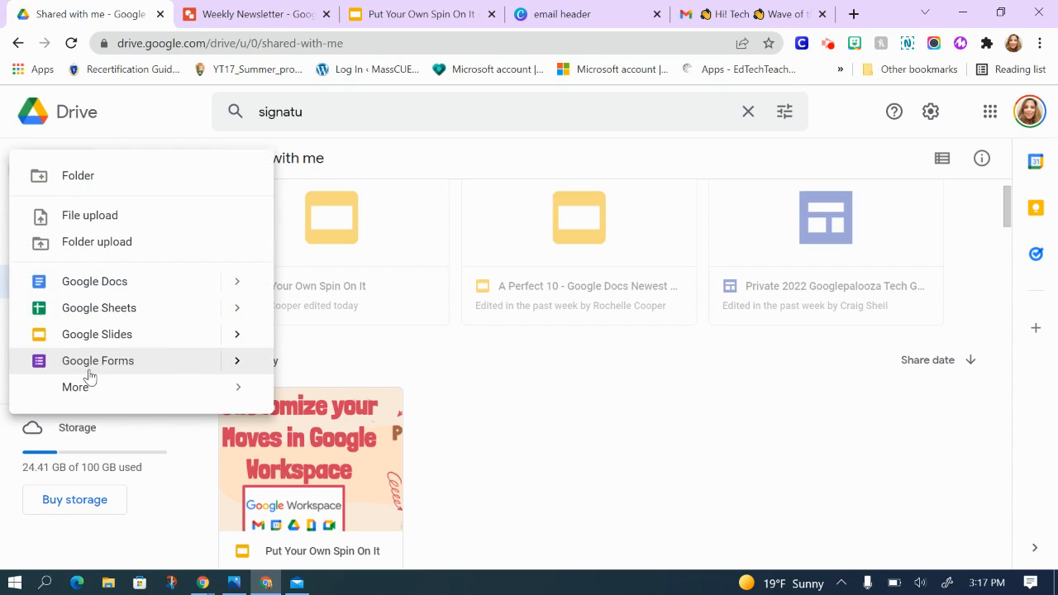
mouse_move(90, 393)
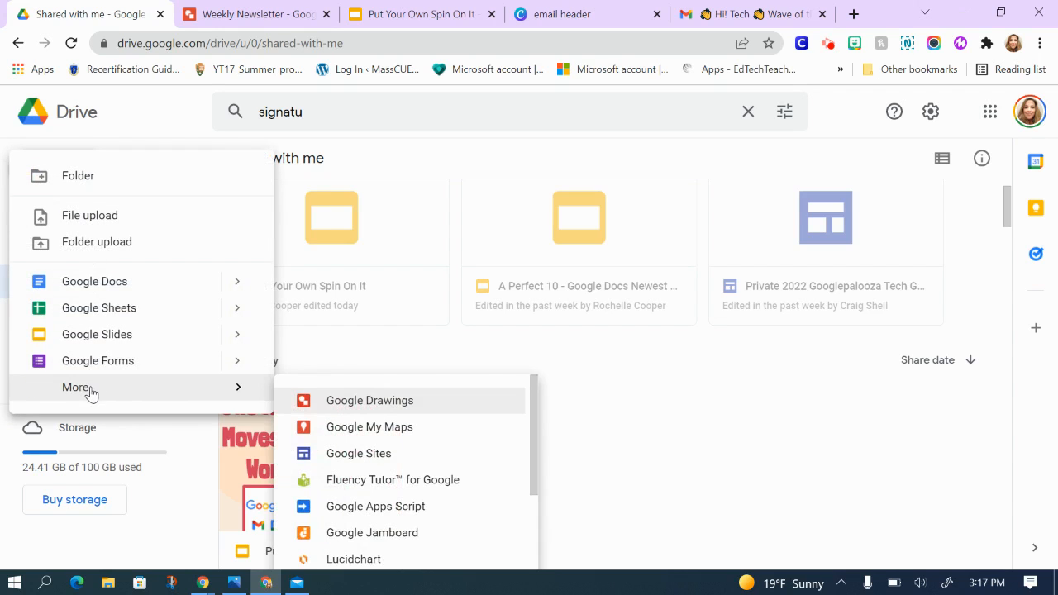
click(380, 400)
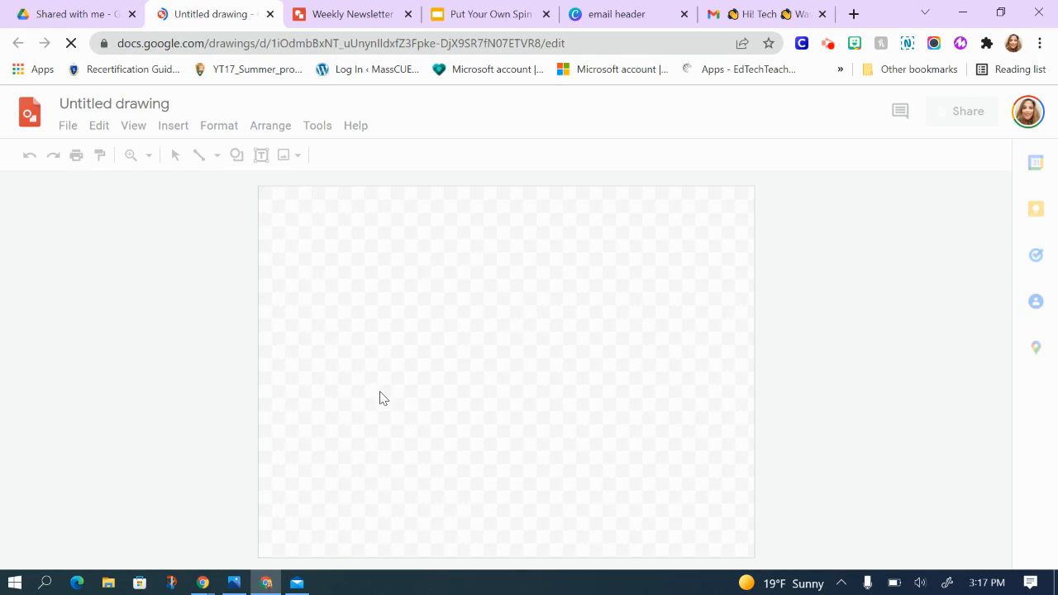
Insert a wide rounded rectangle spanning nearly the full width of the upper half of the canvas.
click(174, 128)
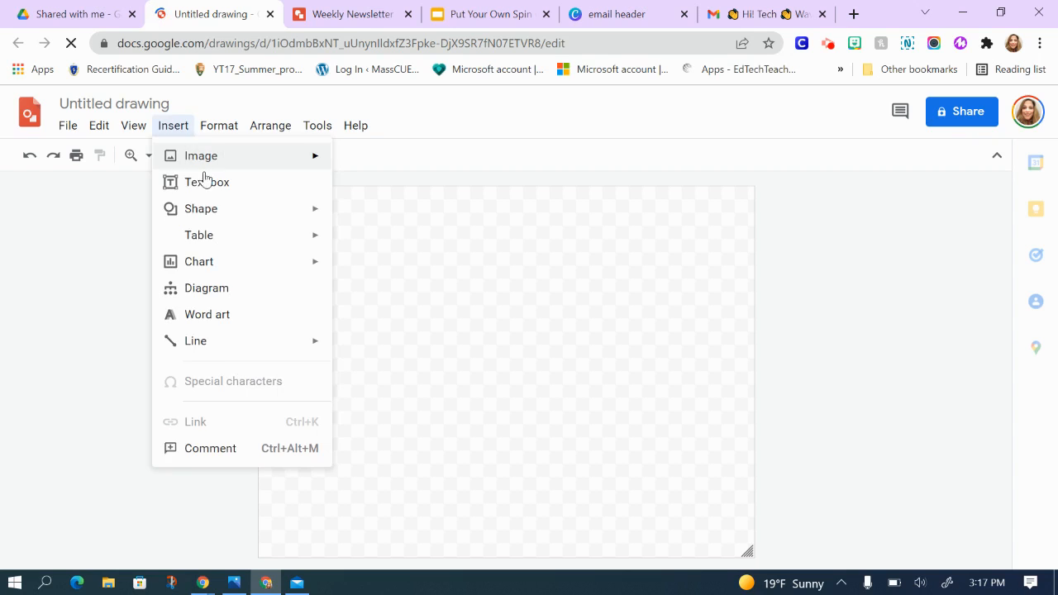
mouse_move(208, 215)
mouse_move(441, 218)
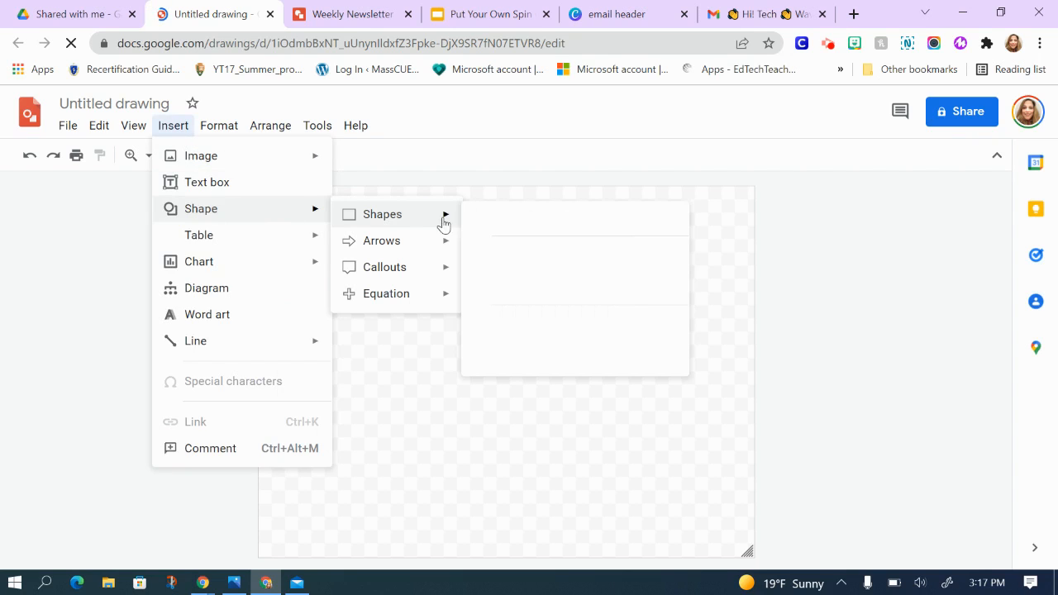
click(494, 221)
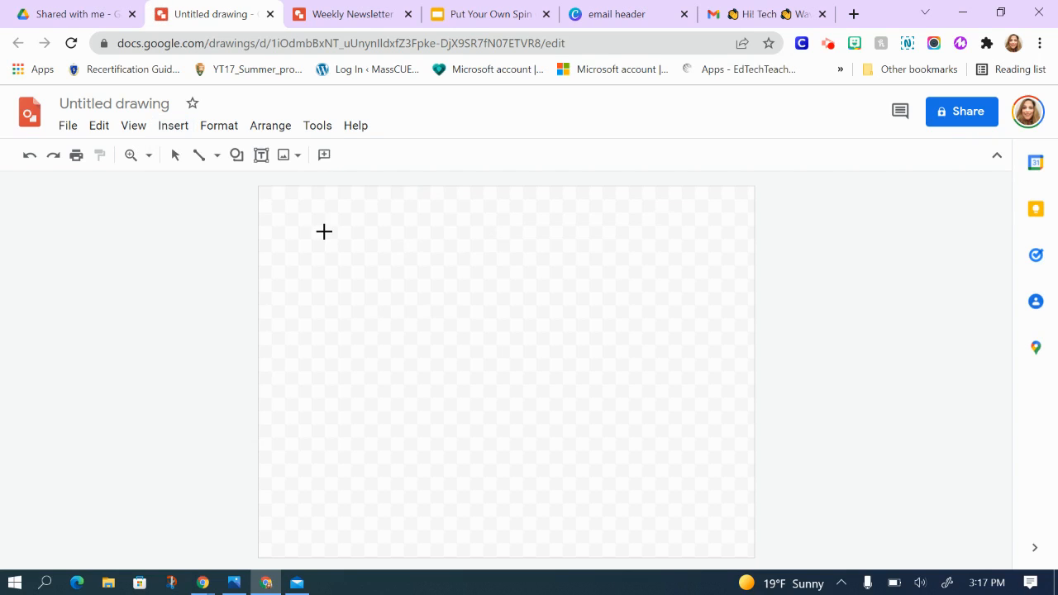
mouse_move(275, 214)
mouse_down()
mouse_move(364, 369)
mouse_move(574, 333)
mouse_move(746, 366)
mouse_up()
Try red and bright yellow as the fill colour of the rounded rectangle.
click(324, 157)
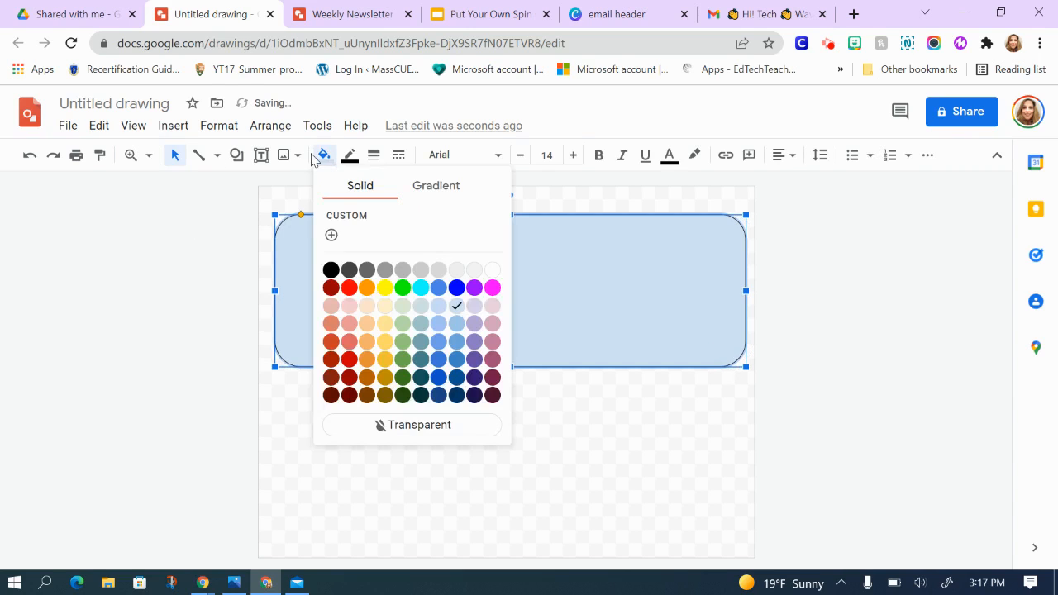
click(349, 359)
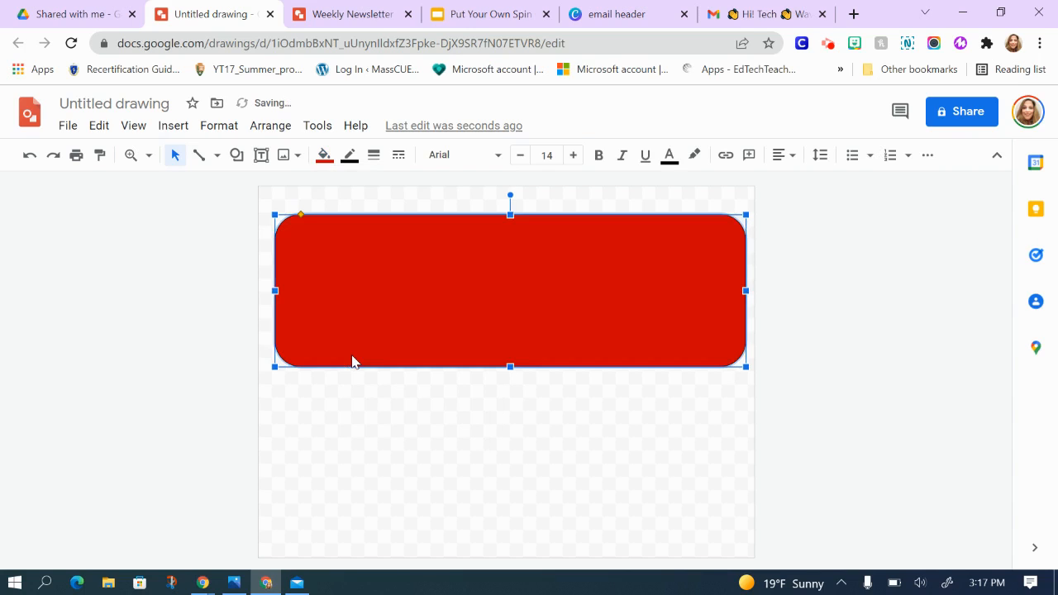
click(324, 155)
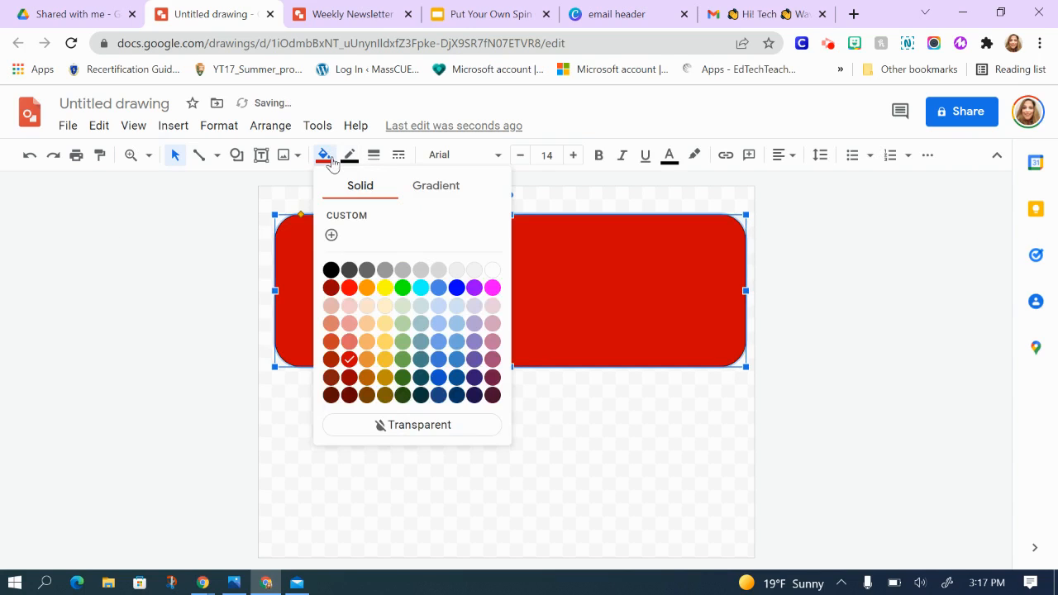
click(384, 287)
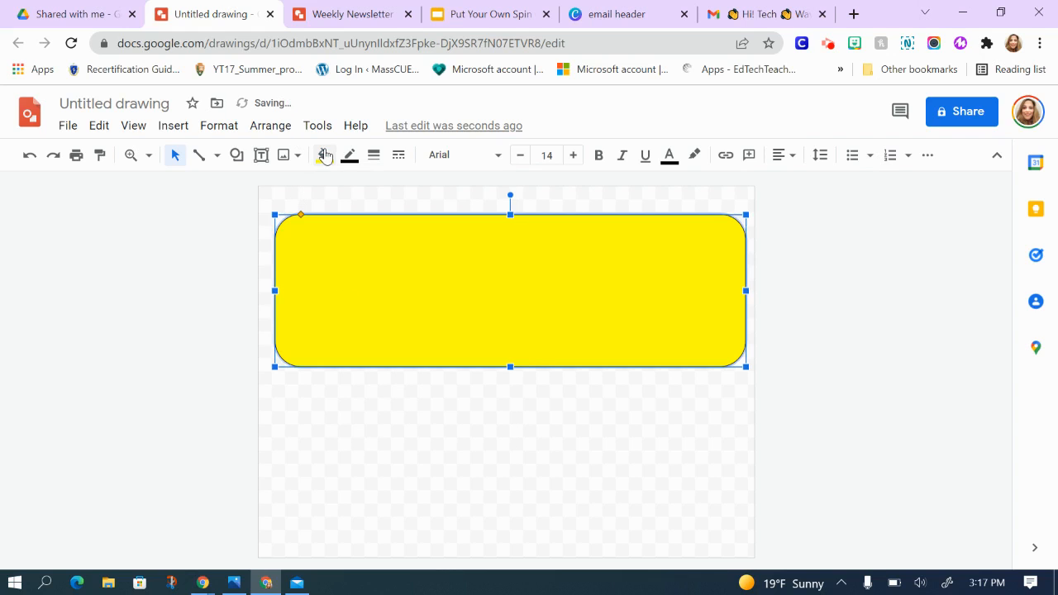
Fill the rounded rectangle with a light yellow-orange.
click(324, 156)
click(384, 339)
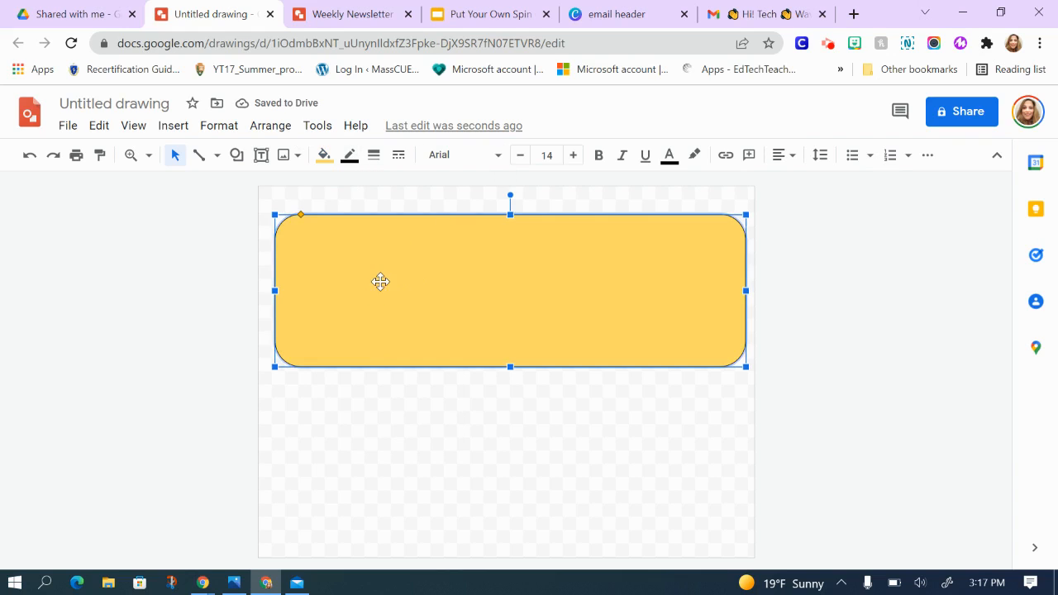
Insert word art reading "Weekly" on one line and "Newsletter" on the line below.
click(173, 126)
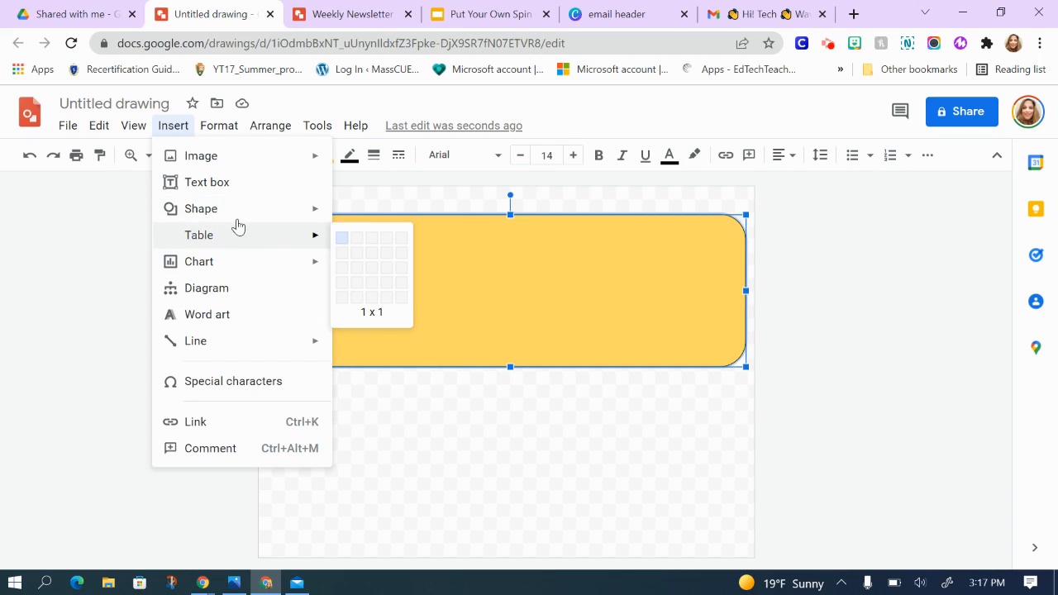
mouse_move(240, 210)
click(237, 314)
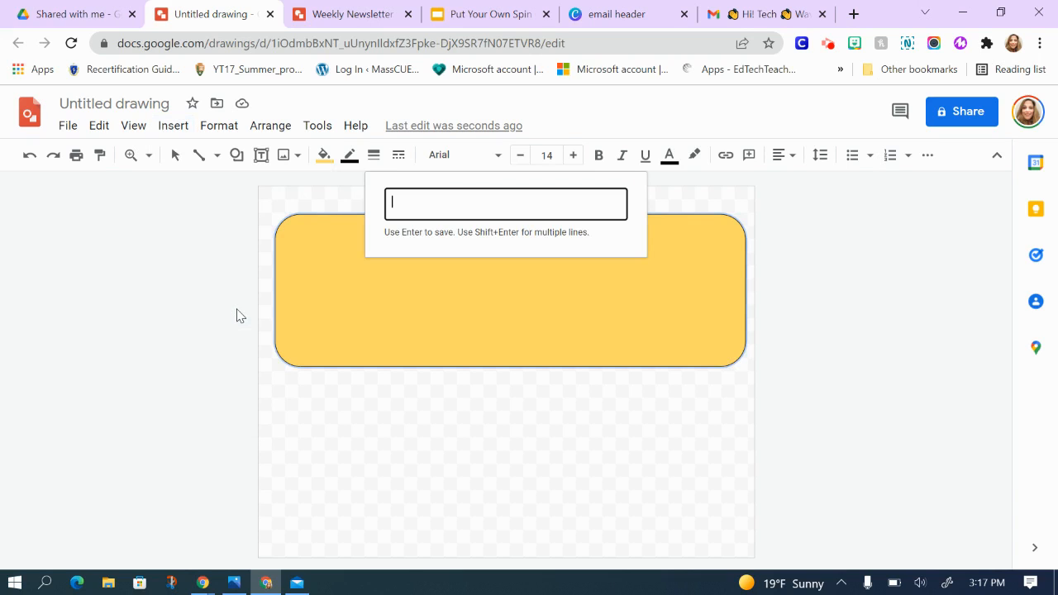
text(Wee)
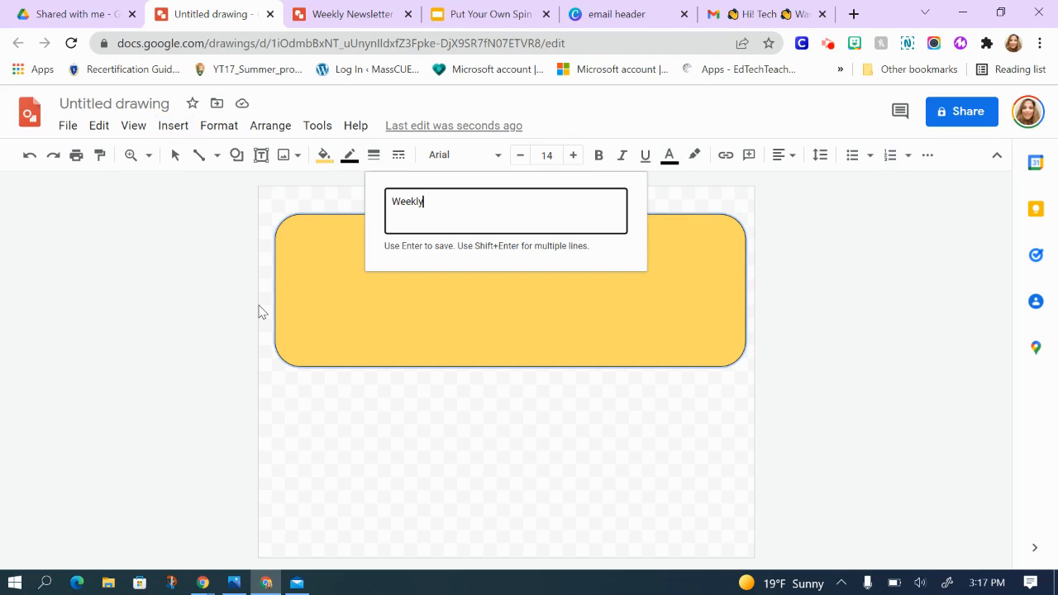
text(kly)
key(shift+Return)
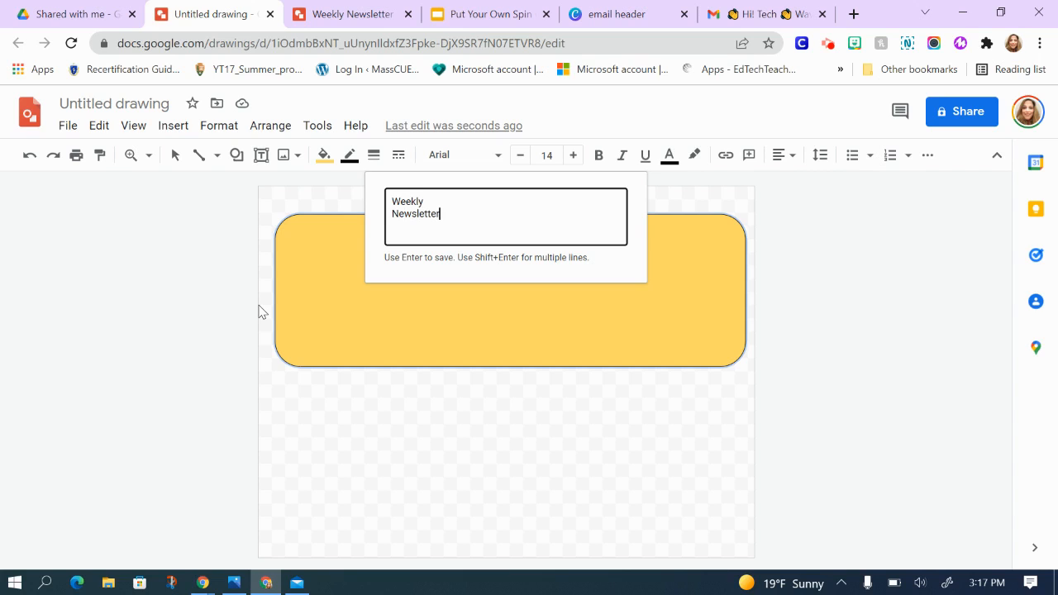
key(Return)
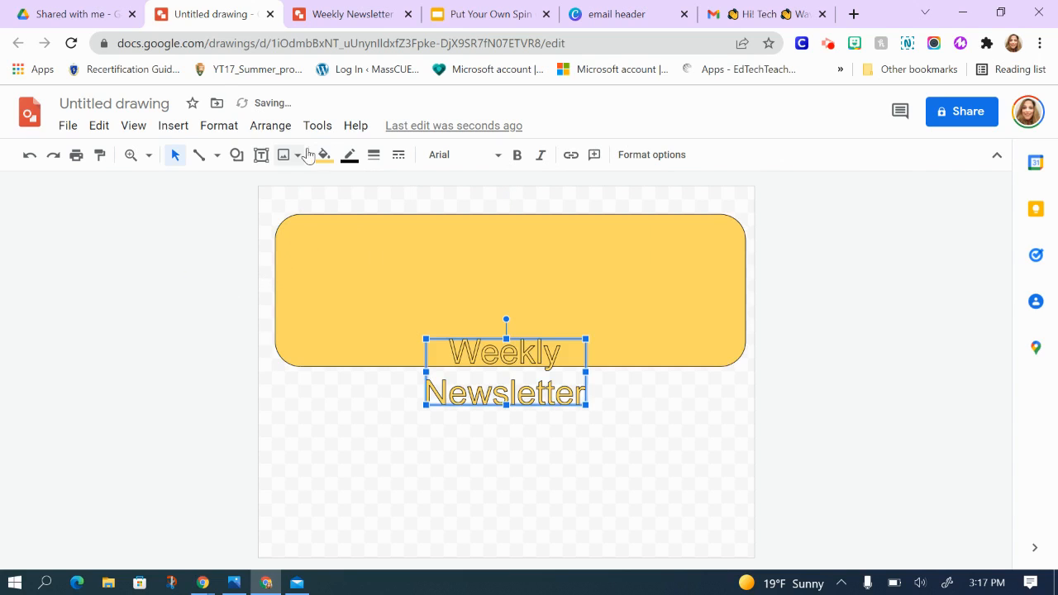
Fill the "Weekly Newsletter" word art with dark purple and enlarge it within the left half of the rounded rectangle.
click(324, 156)
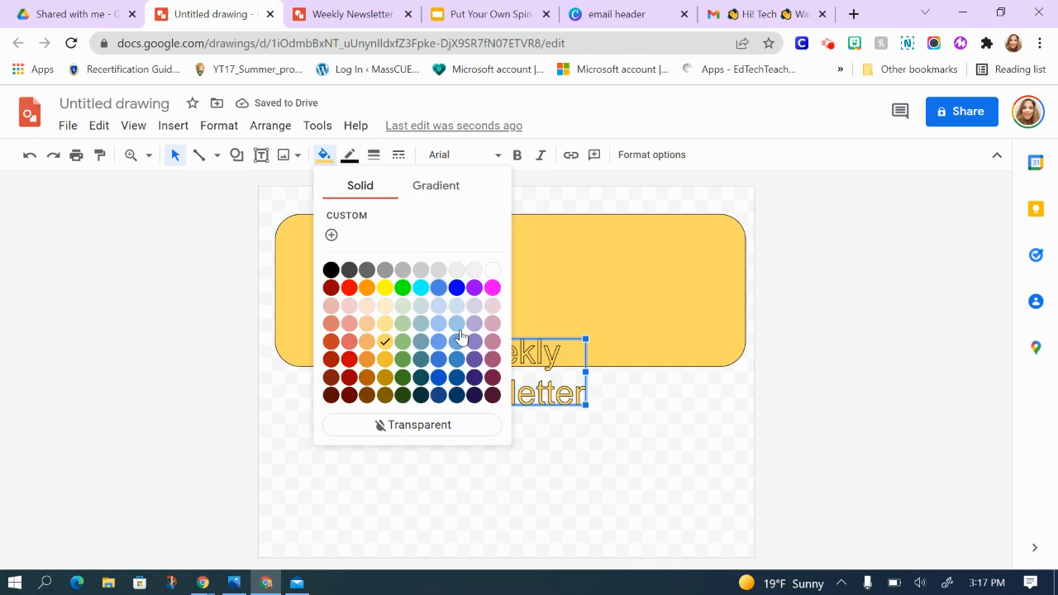
click(474, 396)
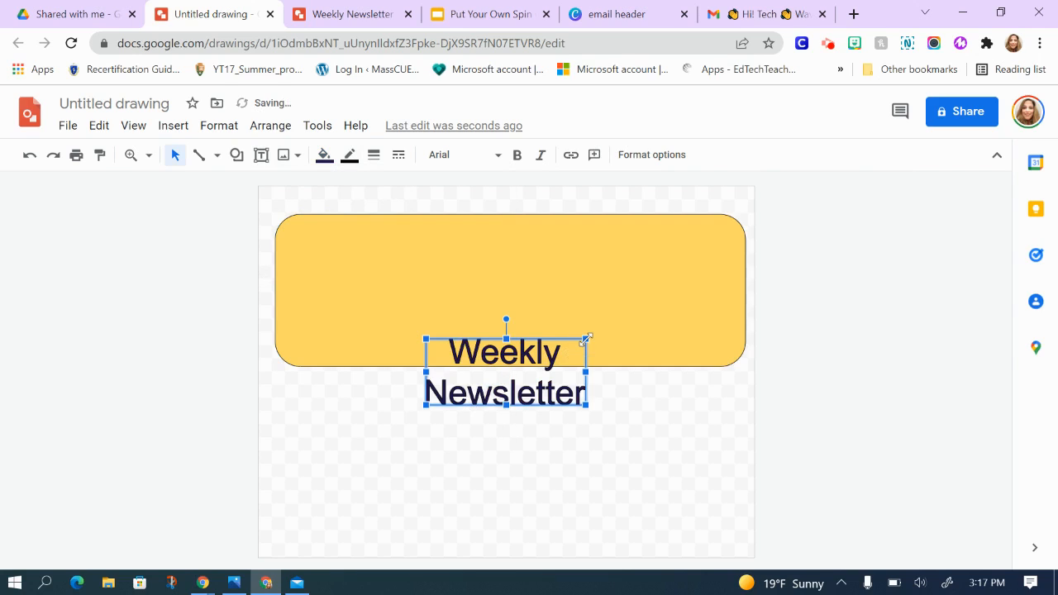
drag(589, 339, 634, 301)
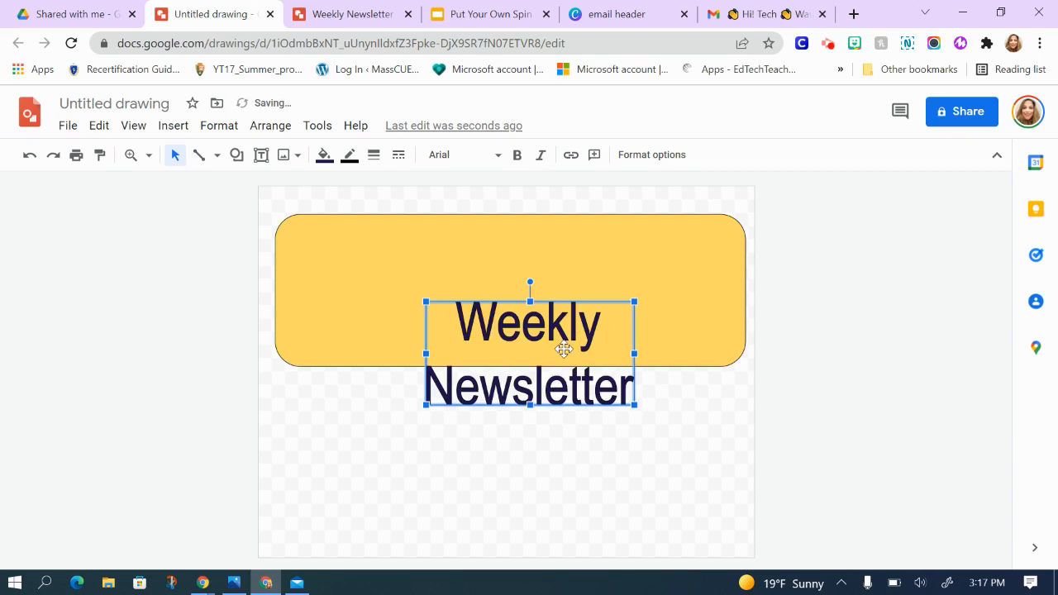
drag(547, 322, 432, 254)
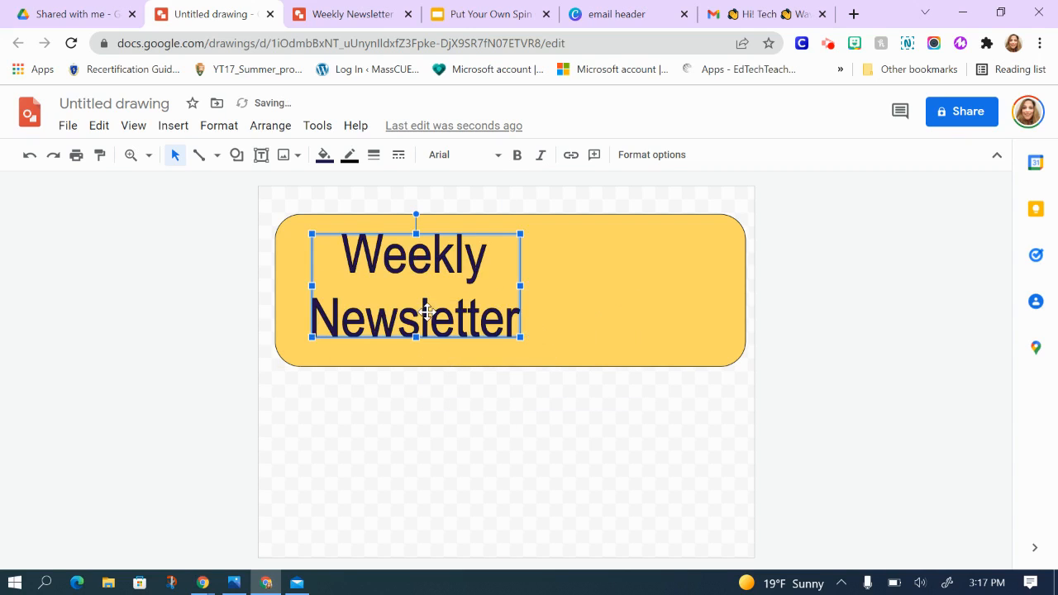
Set the word art's font to Cabin Sketch and nudge it slightly left and down in the rounded rectangle.
click(444, 157)
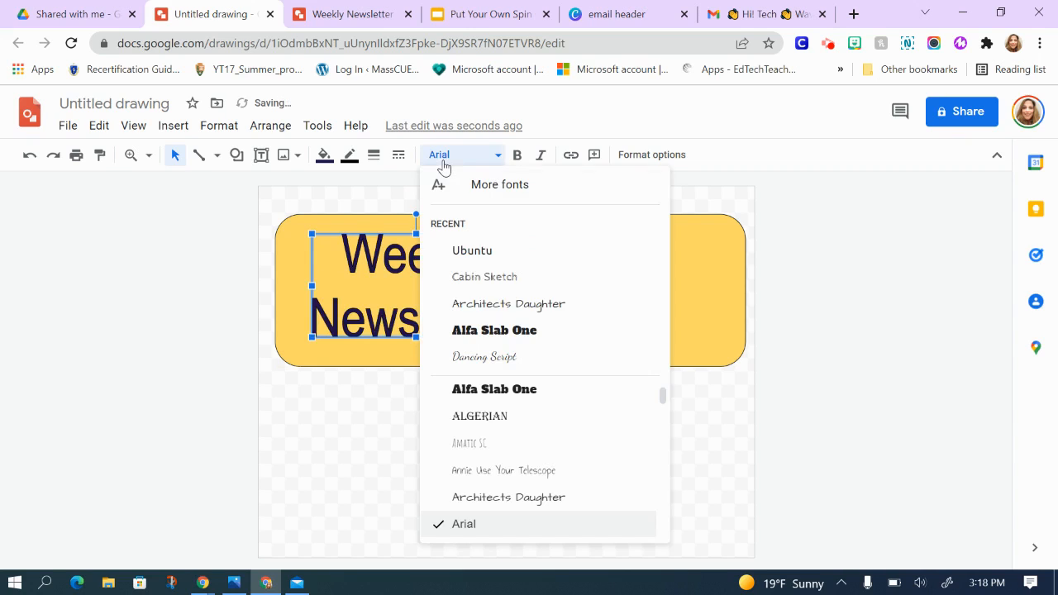
click(492, 279)
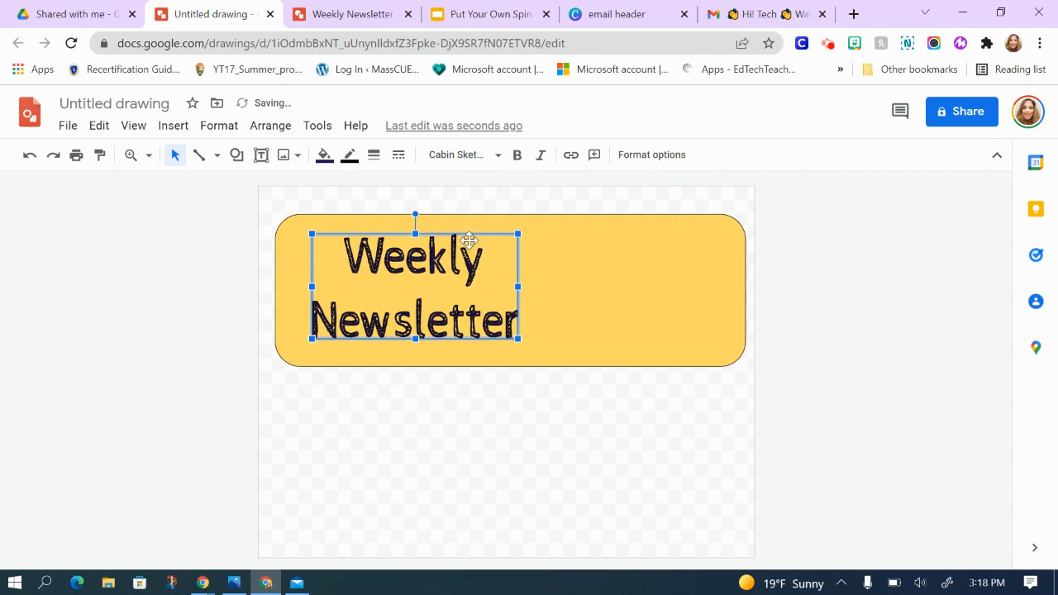
drag(464, 240, 457, 243)
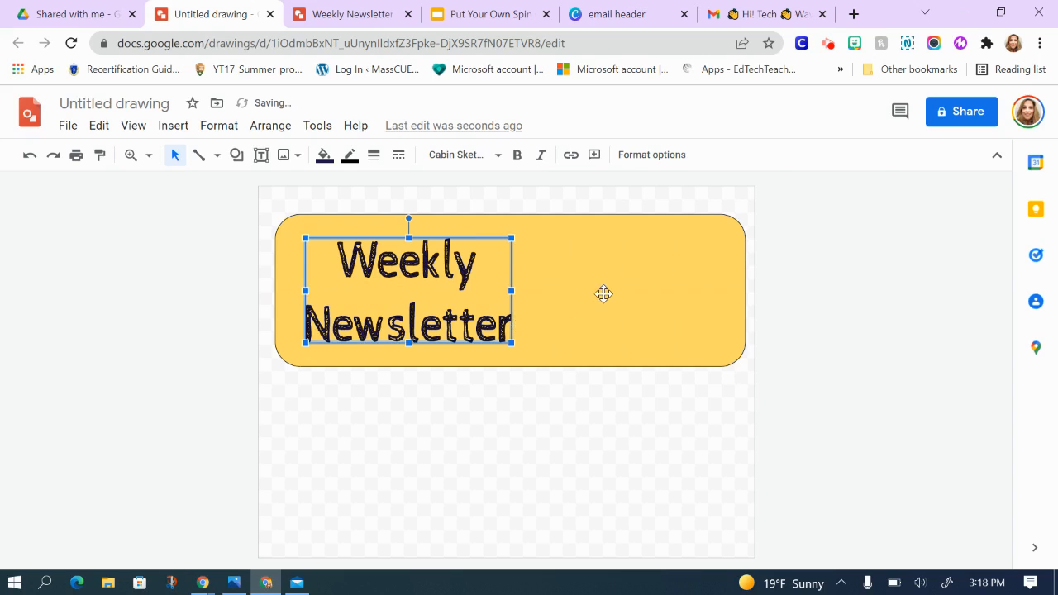
click(602, 296)
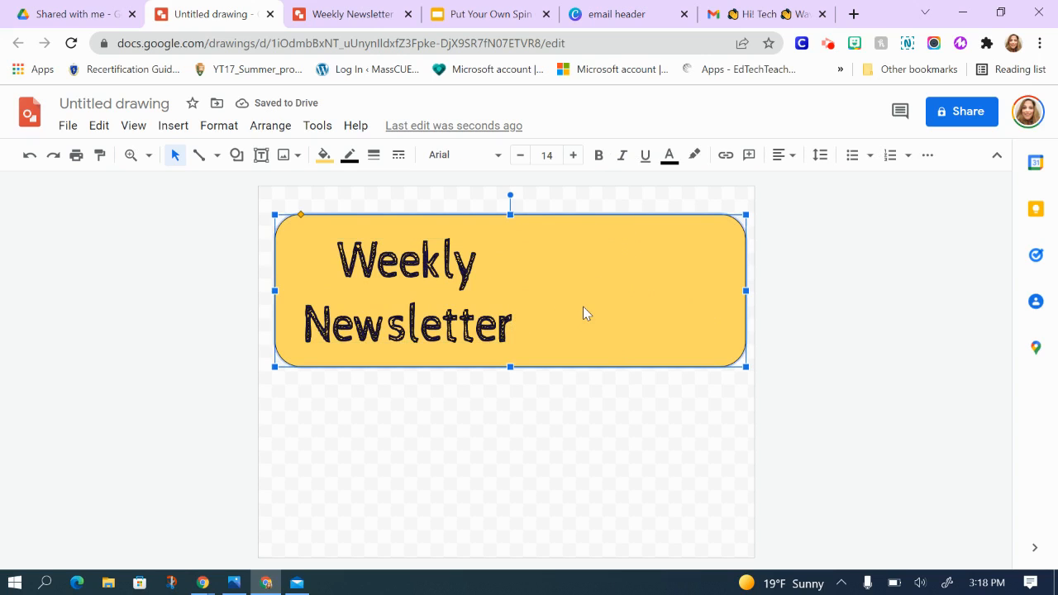
click(168, 132)
mouse_move(175, 157)
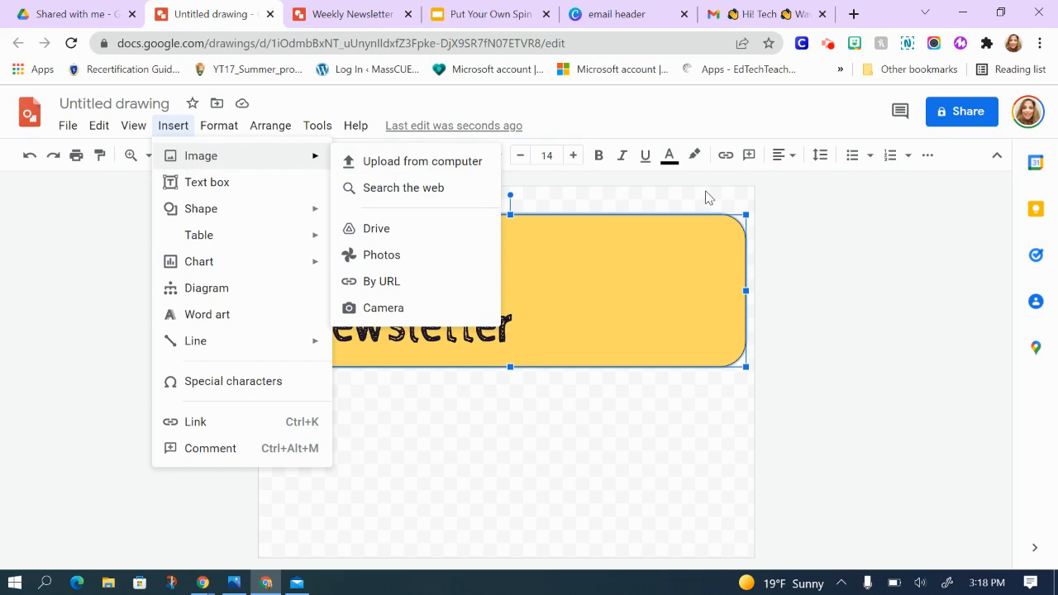
click(705, 198)
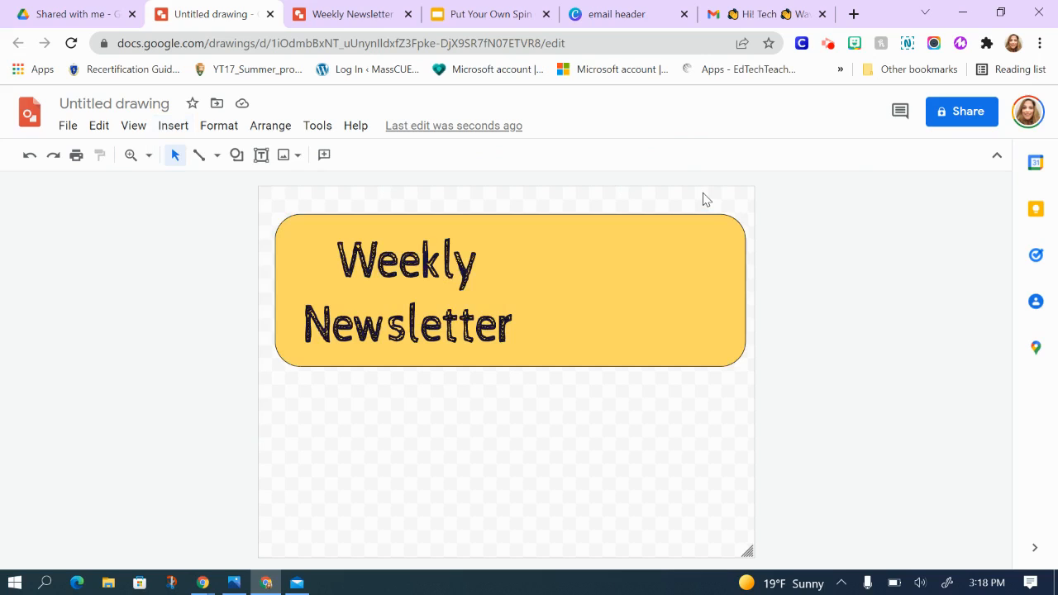
Add the recent "News Flash" Bitmoji to the drawing.
click(855, 45)
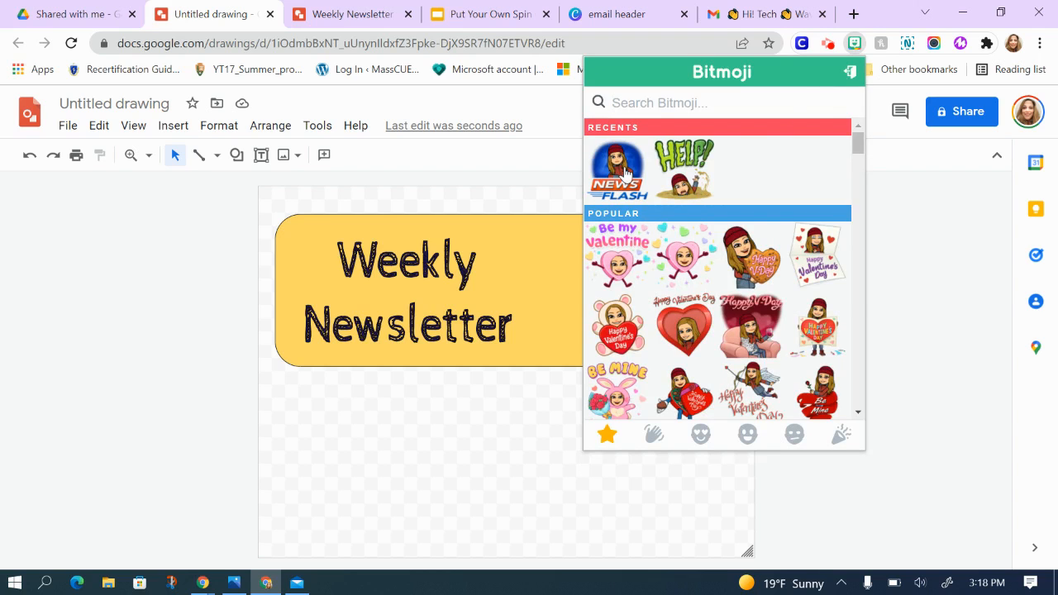
drag(622, 174, 551, 284)
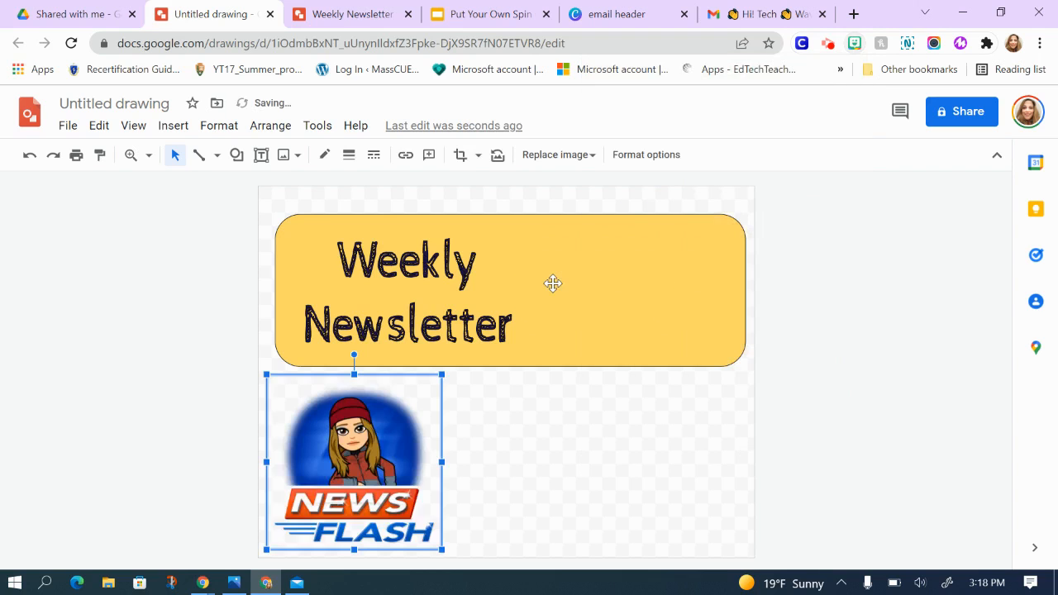
Move the "News Flash" Bitmoji into the right half of the rounded rectangle and shrink it to fit inside.
drag(631, 280, 592, 278)
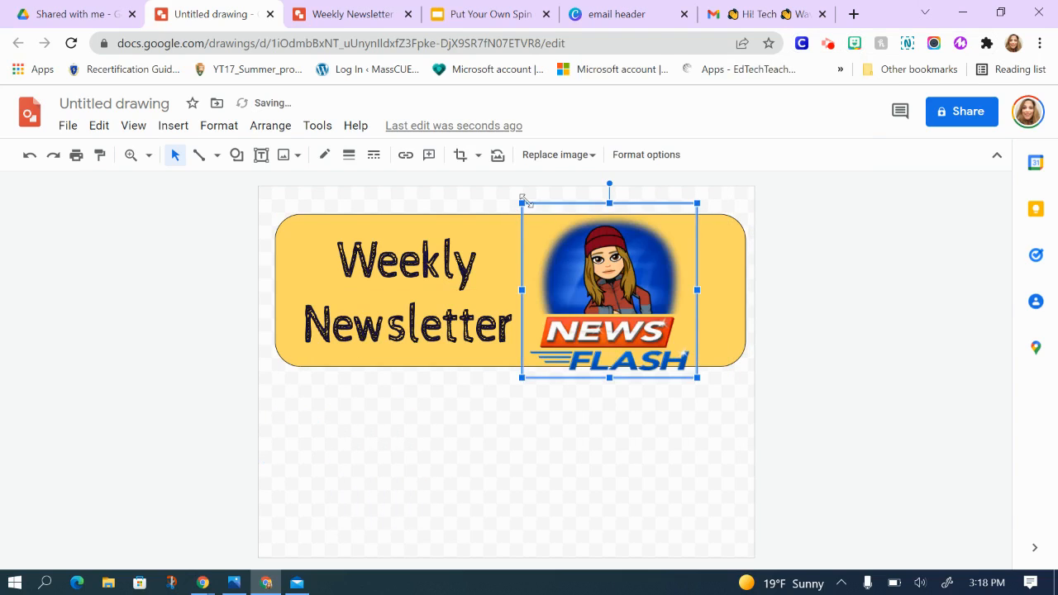
drag(522, 201, 567, 229)
drag(628, 309, 622, 285)
click(576, 415)
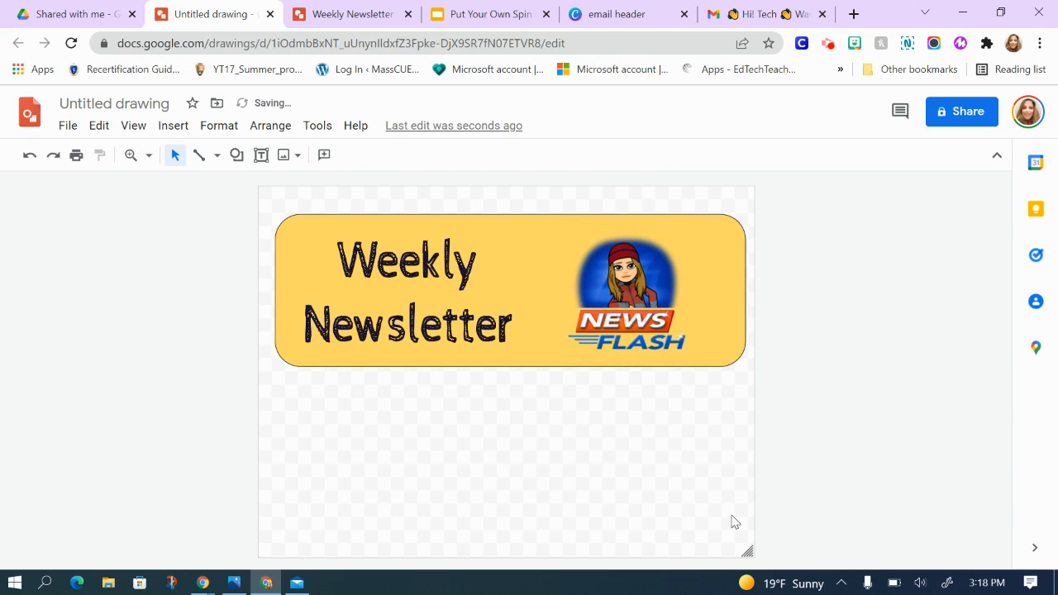
Shorten the canvas to just below the rounded rectangle and shift the rectangle, word art and Bitmoji upward within it.
drag(747, 551, 747, 378)
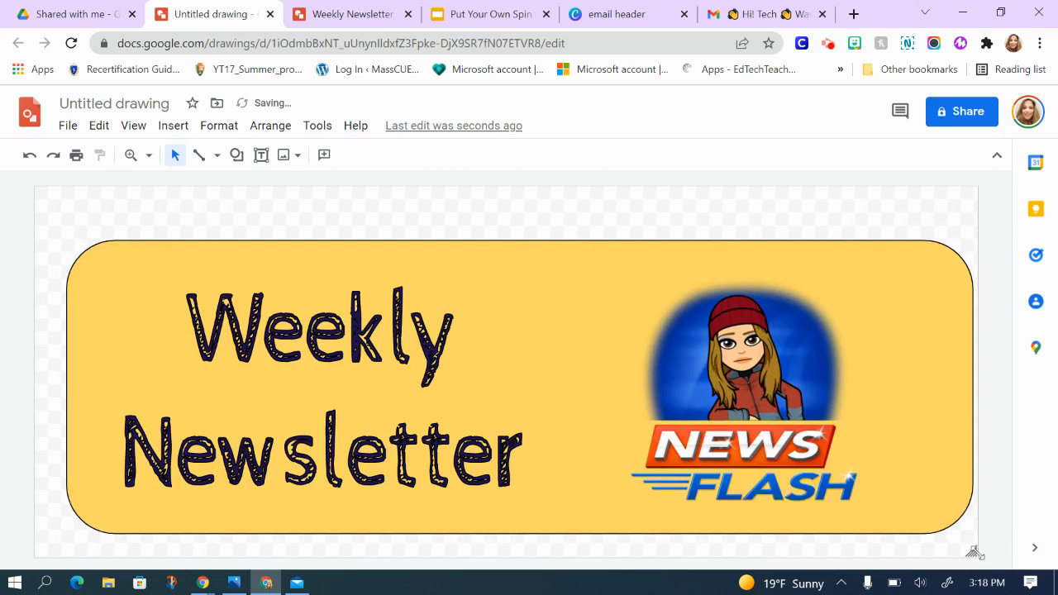
drag(972, 552, 988, 544)
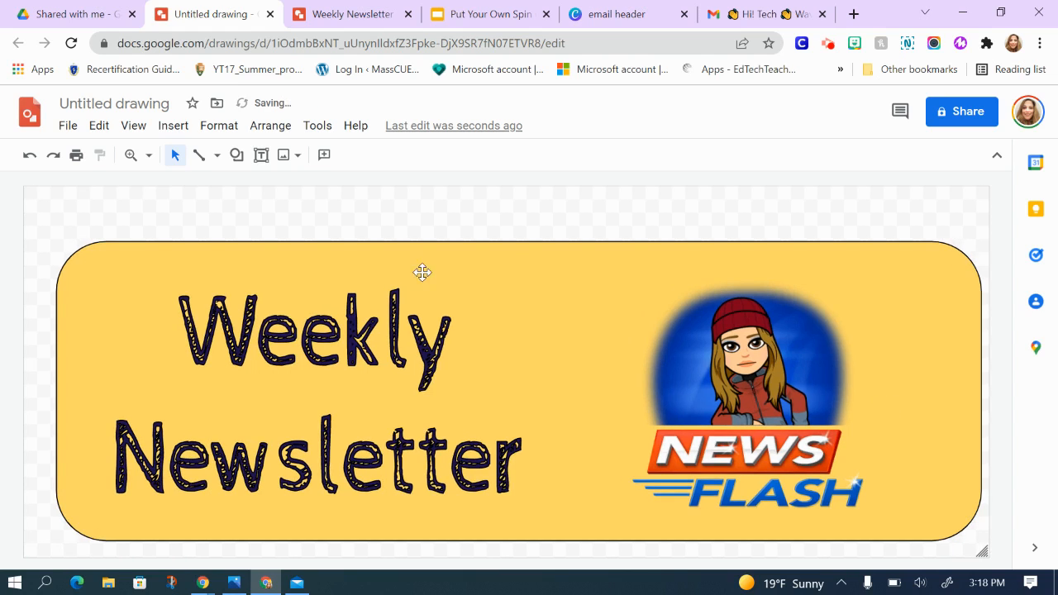
drag(337, 253, 331, 239)
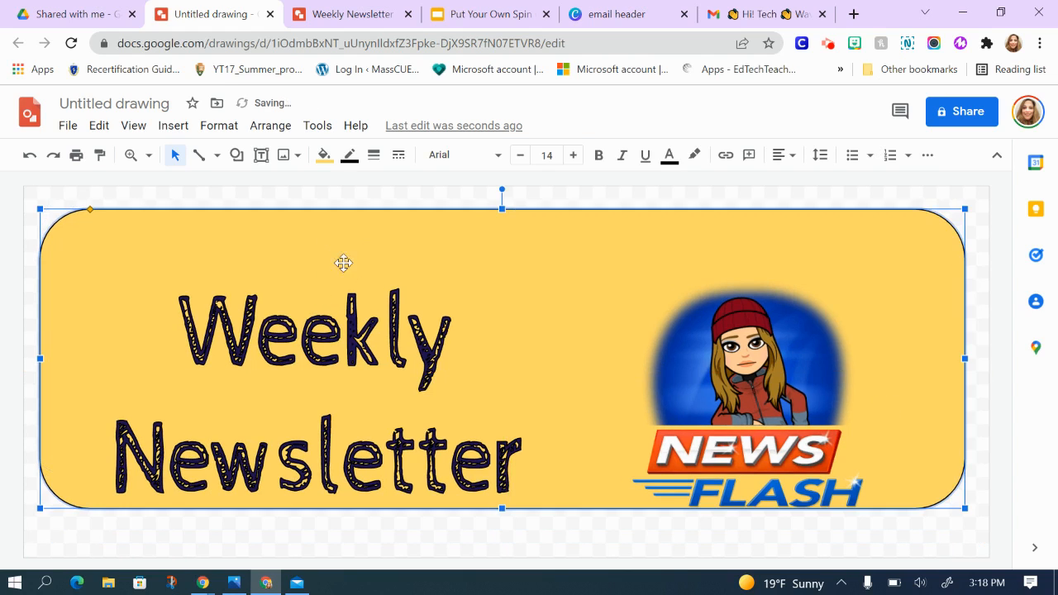
drag(301, 328, 283, 273)
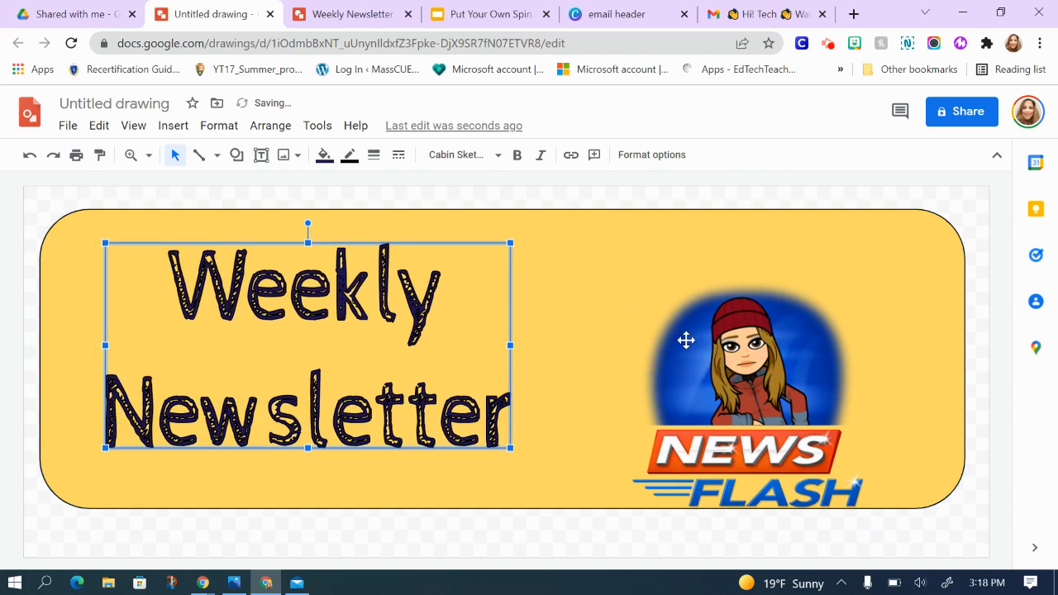
click(747, 322)
key(Escape)
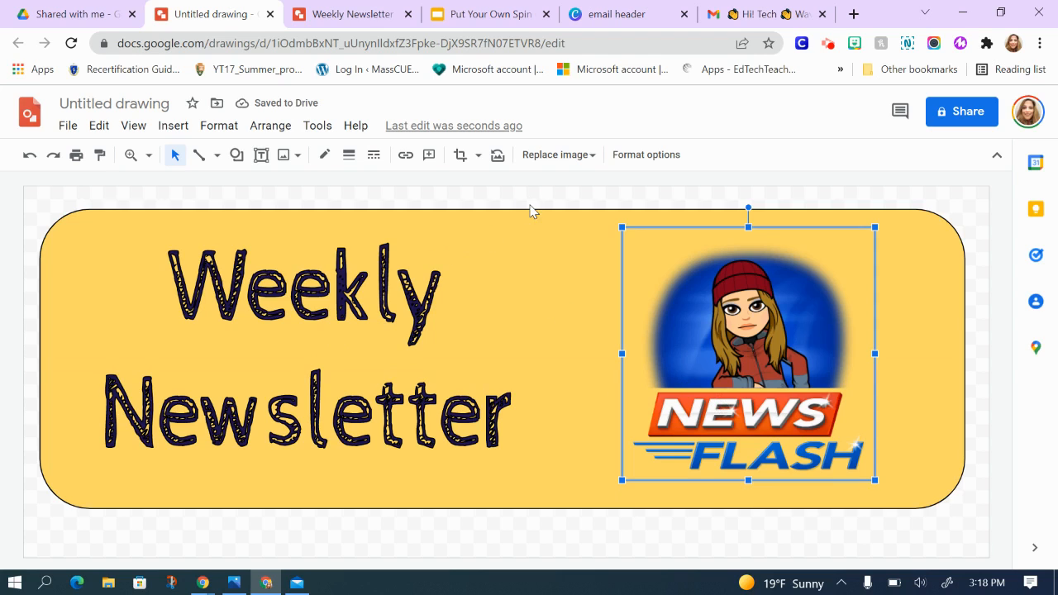
key(Escape)
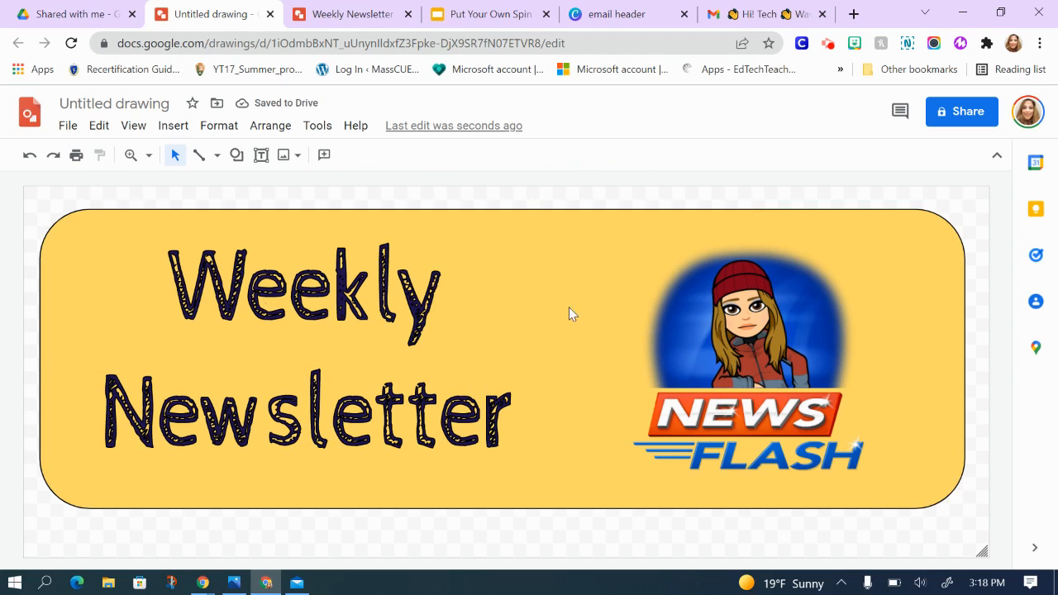
Download the drawing as a JPEG image (.jpg).
click(66, 129)
mouse_move(136, 330)
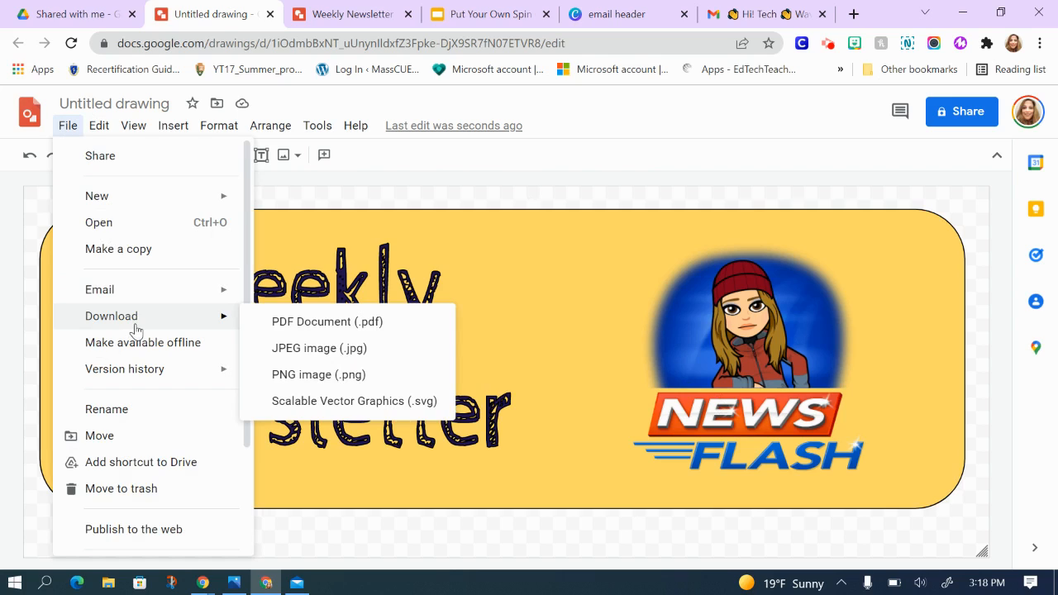
click(308, 349)
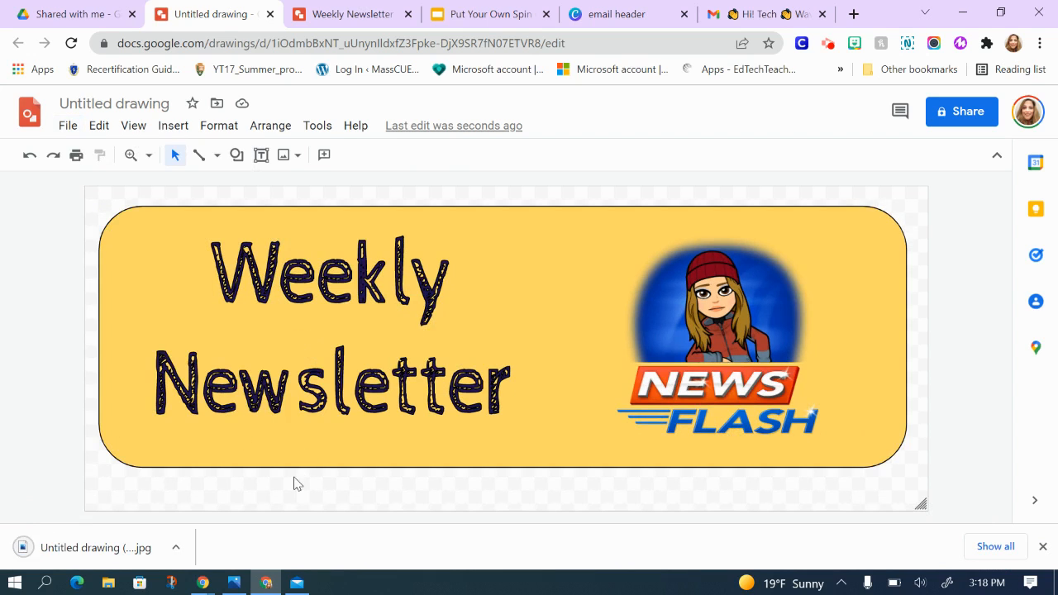
Switch to Gmail, insert the downloaded banner image in the Weekly Newsletter message body and write "Hello!" below it.
click(754, 14)
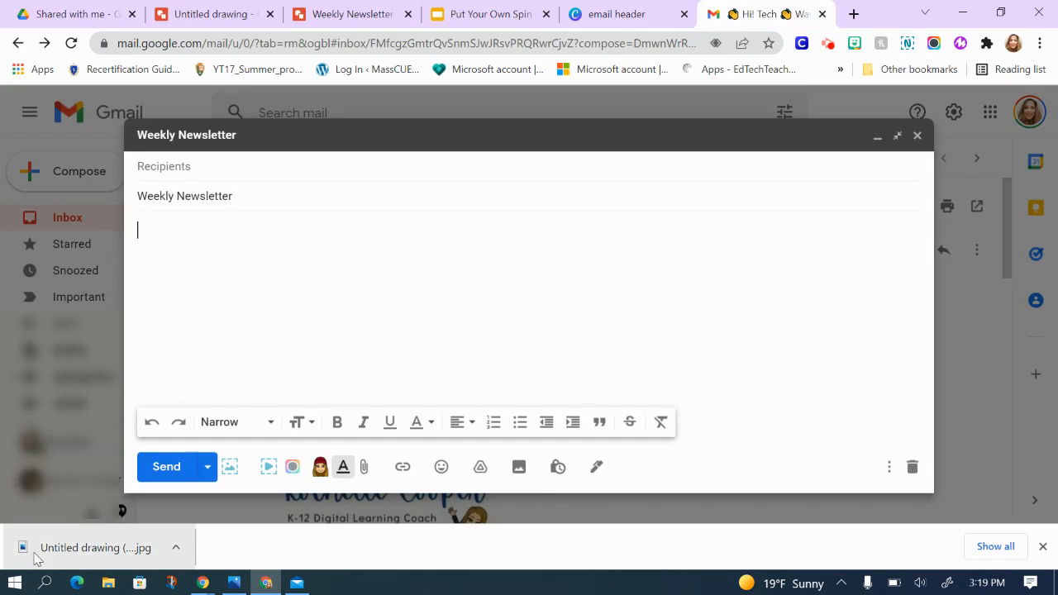
mouse_move(48, 558)
mouse_down()
mouse_move(158, 373)
mouse_move(189, 260)
mouse_move(180, 238)
mouse_up()
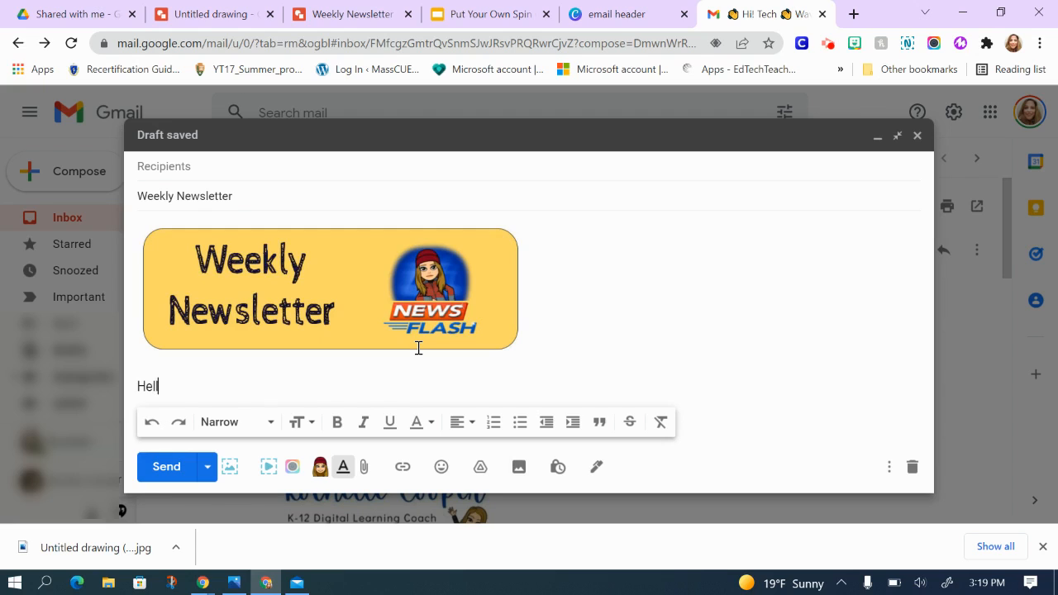
text(o!)
Save the draft as a new template named "Weekly Newsletter".
click(890, 468)
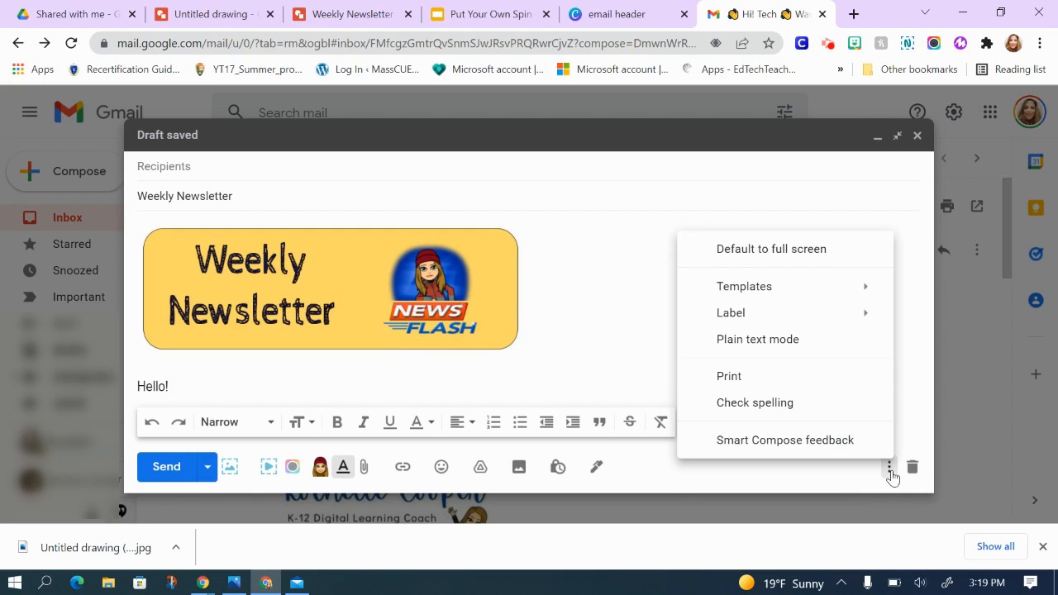
mouse_move(775, 294)
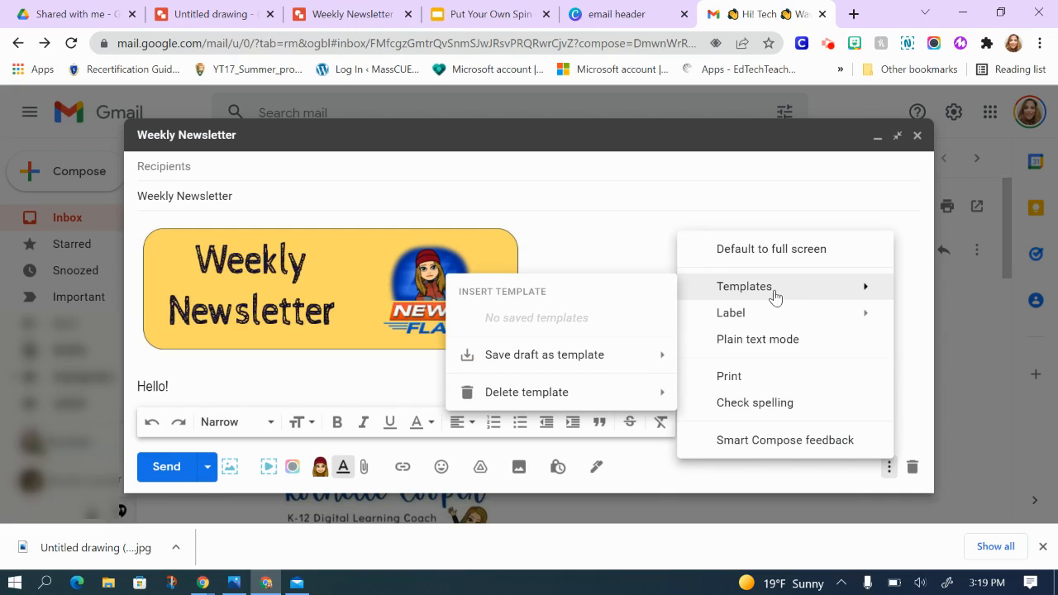
mouse_move(593, 368)
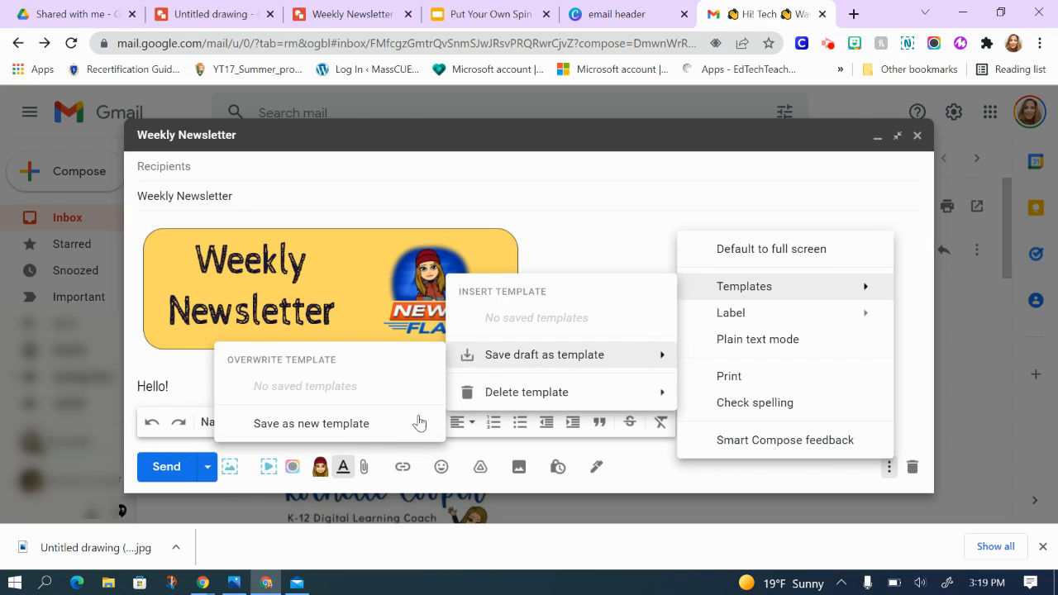
click(354, 432)
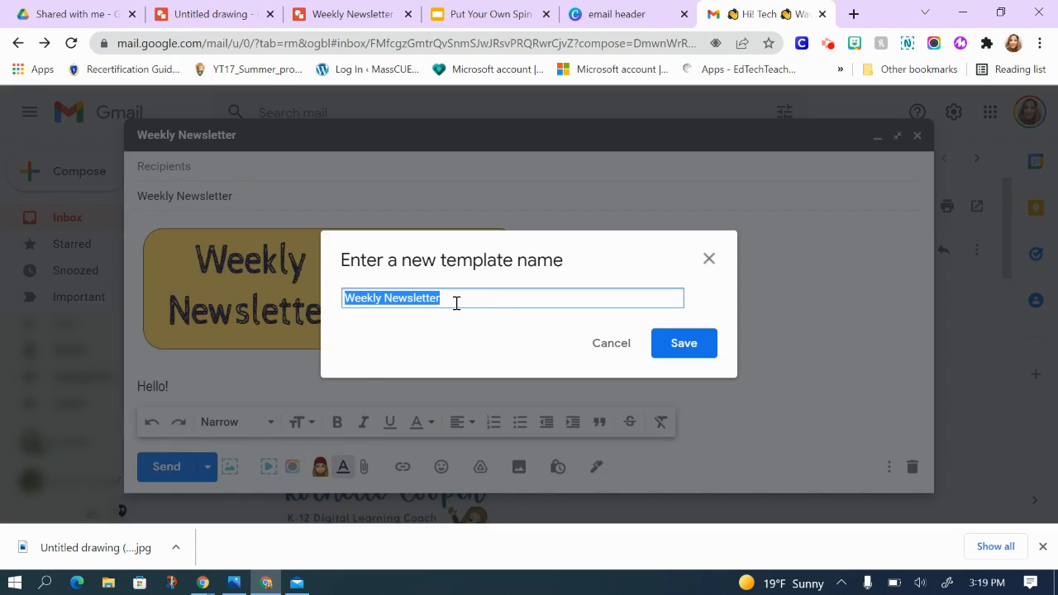
click(691, 348)
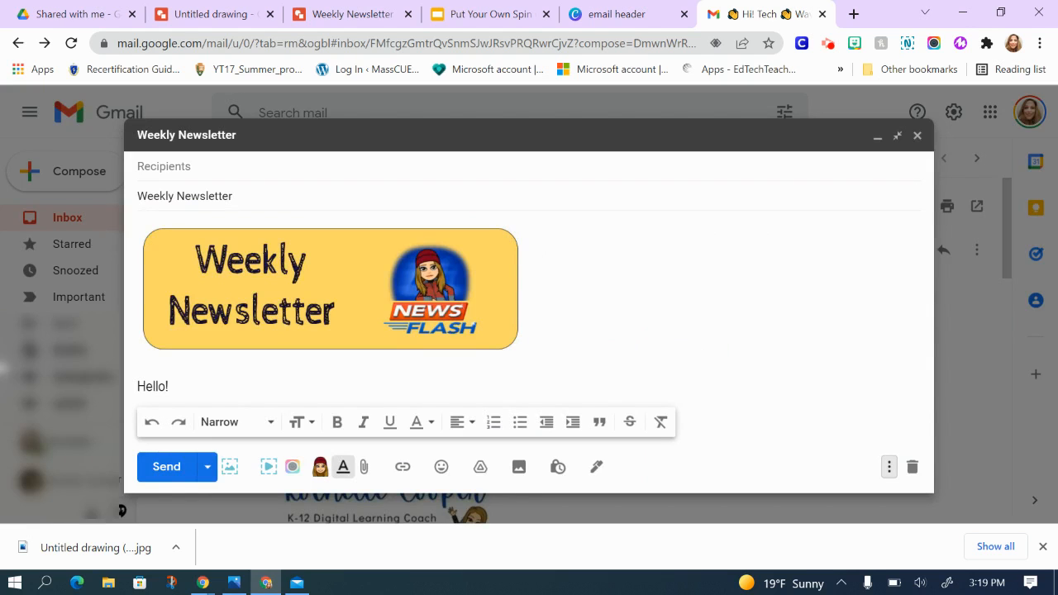
Close the draft, start a new message in the enlarged compose window and insert the "Weekly Newsletter" template.
click(917, 137)
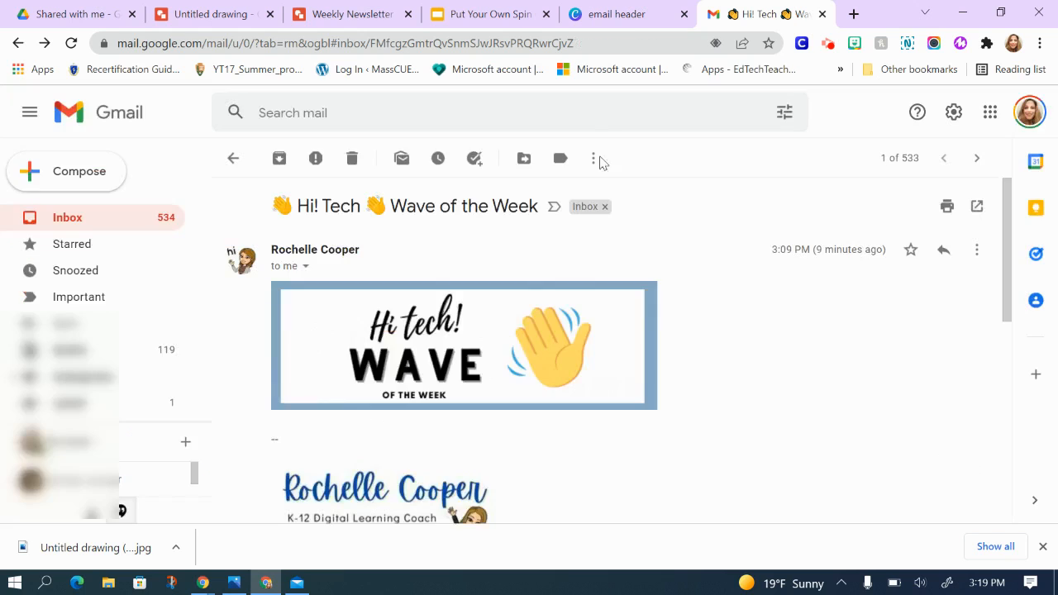
click(96, 185)
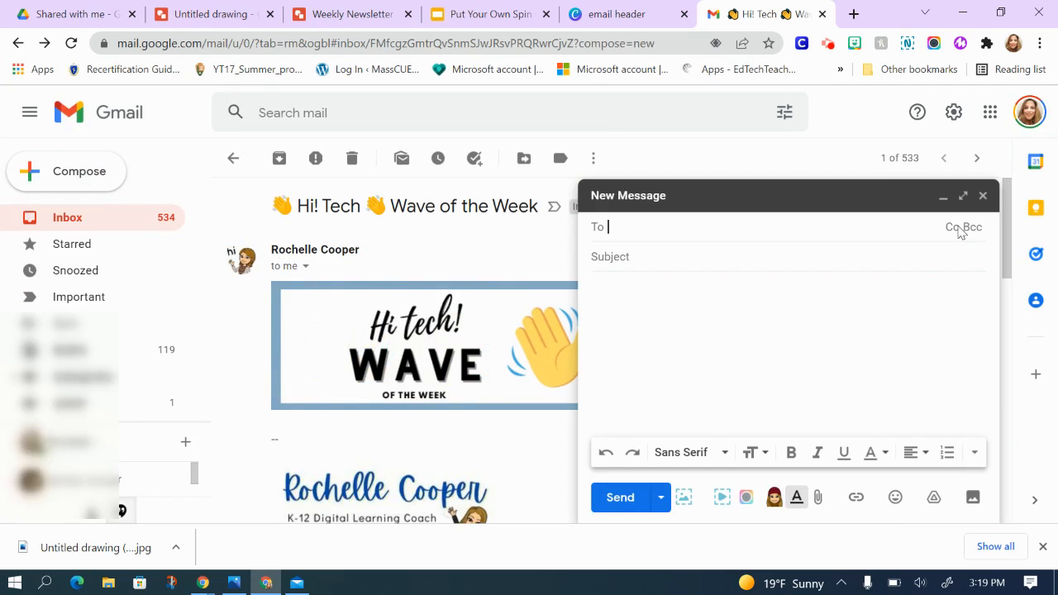
click(963, 196)
click(889, 467)
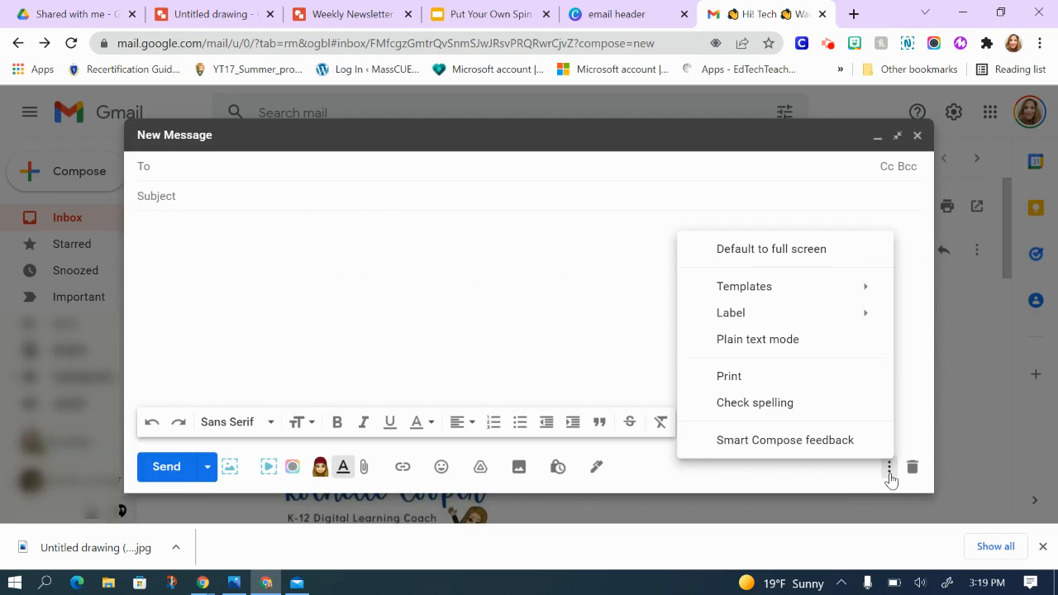
mouse_move(844, 291)
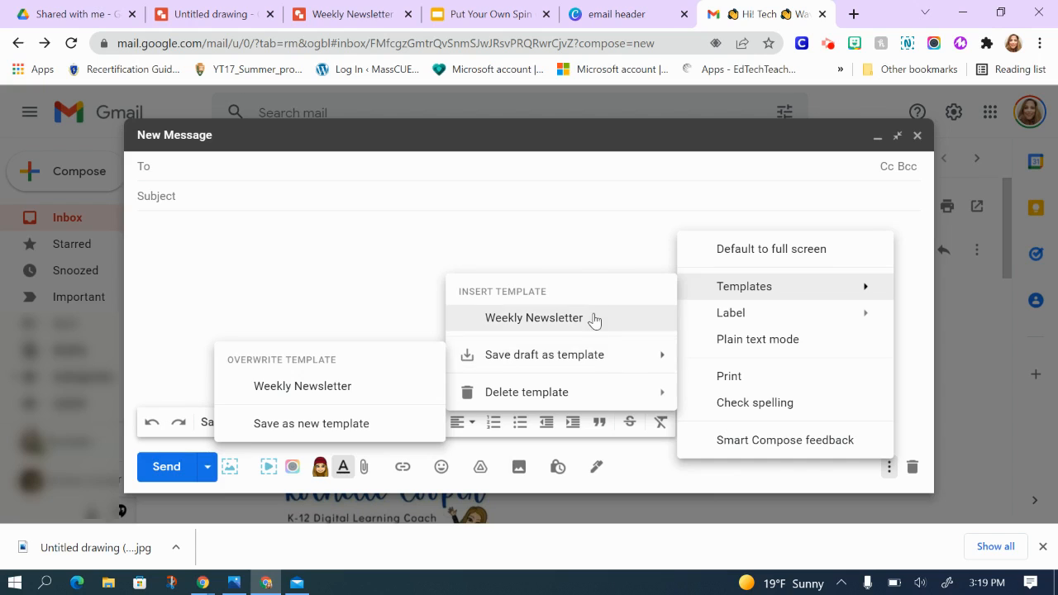
click(500, 322)
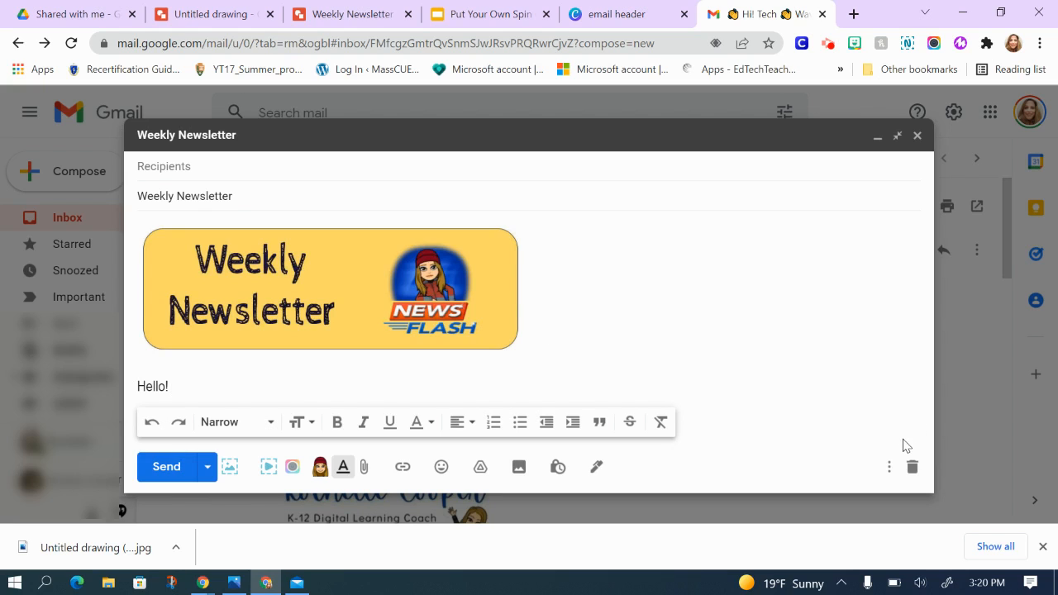
click(889, 468)
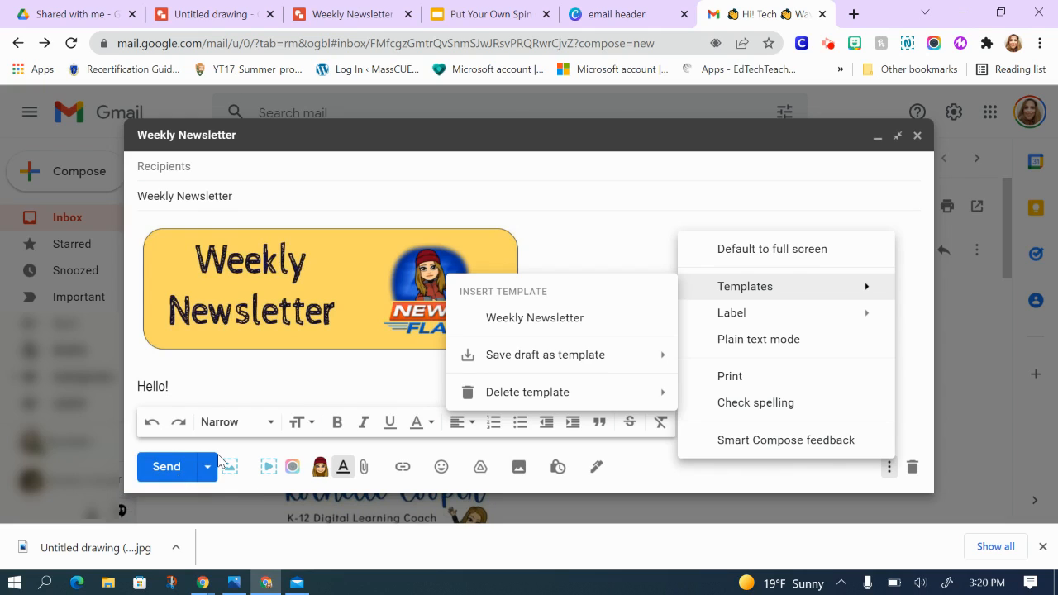
mouse_move(566, 397)
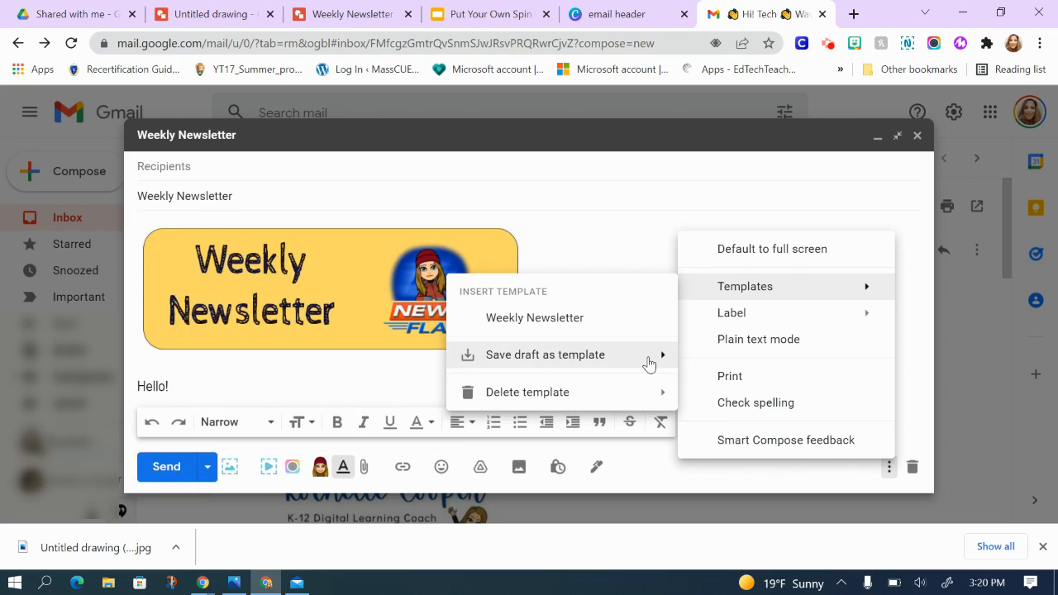
mouse_move(650, 365)
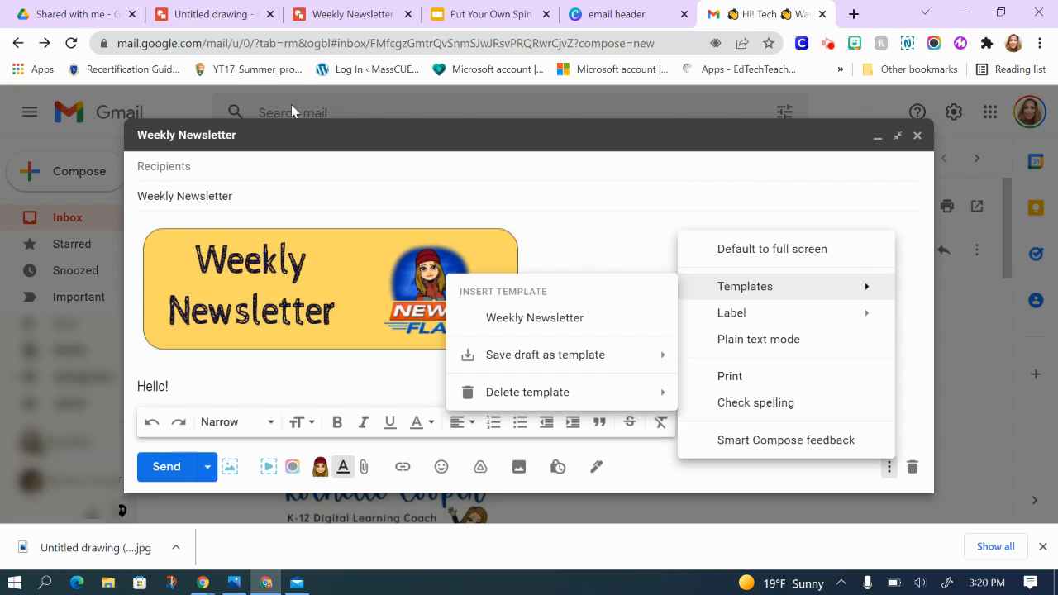
click(279, 250)
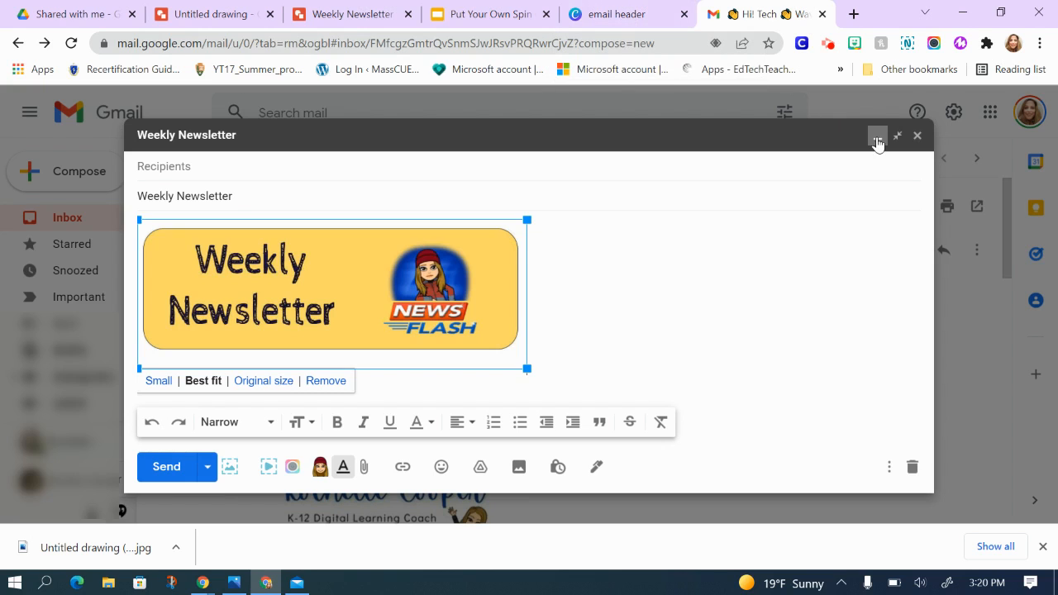
Close the templated message and open a new blank message in the enlarged compose window.
click(917, 136)
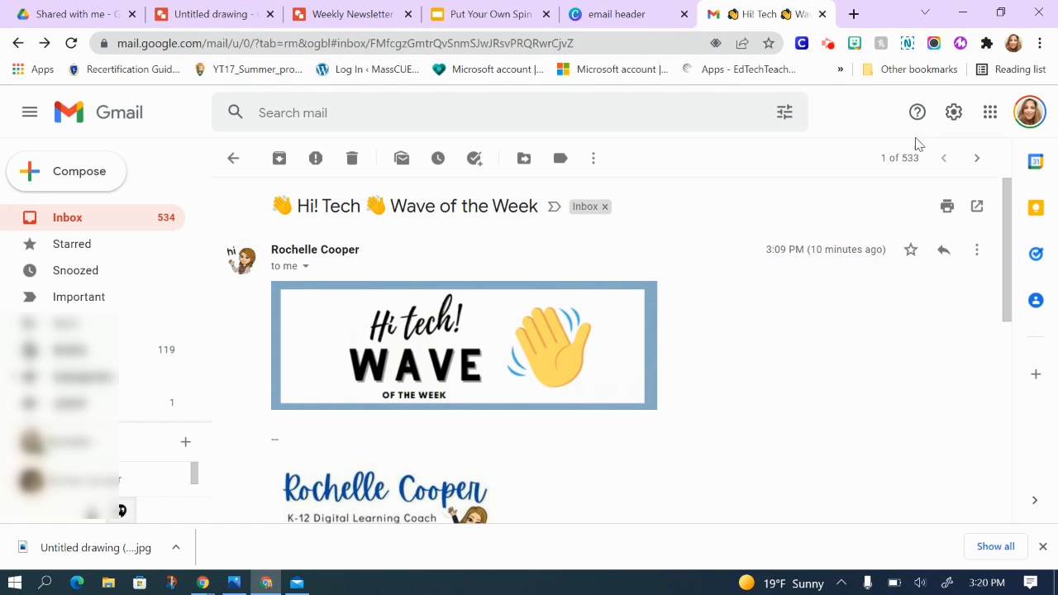
click(64, 173)
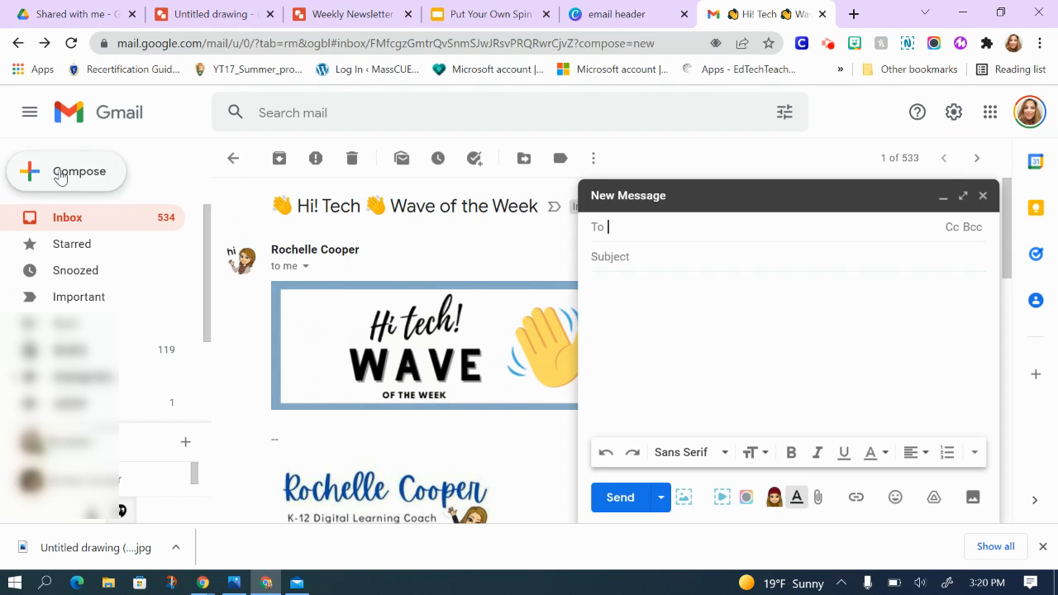
click(963, 196)
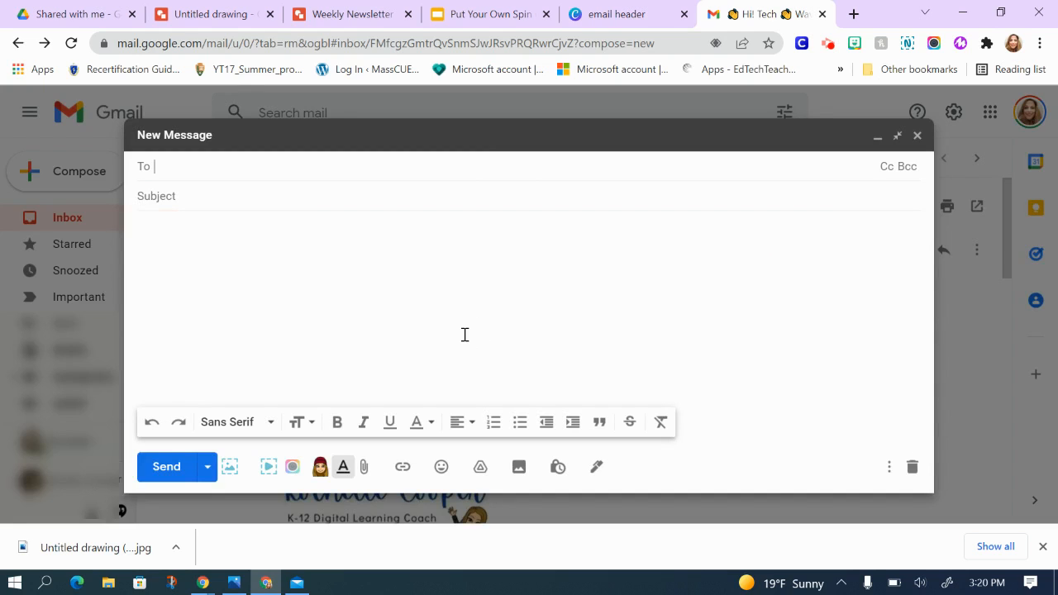
Switch to Canva and open the "Happy birthday, love" email header template with the envelope for editing.
click(612, 14)
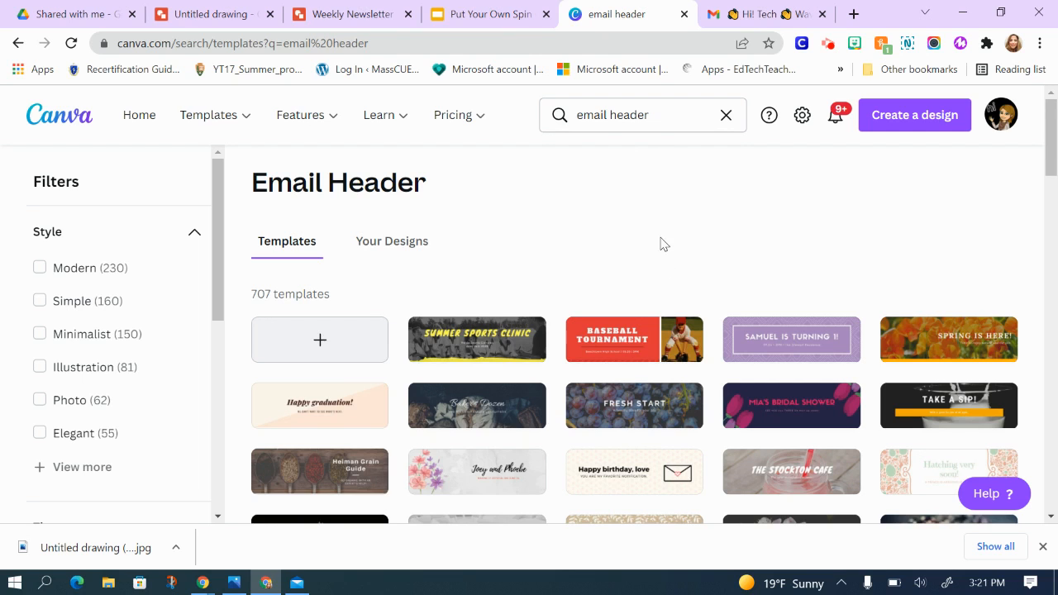
scroll(674, 282, down, 5)
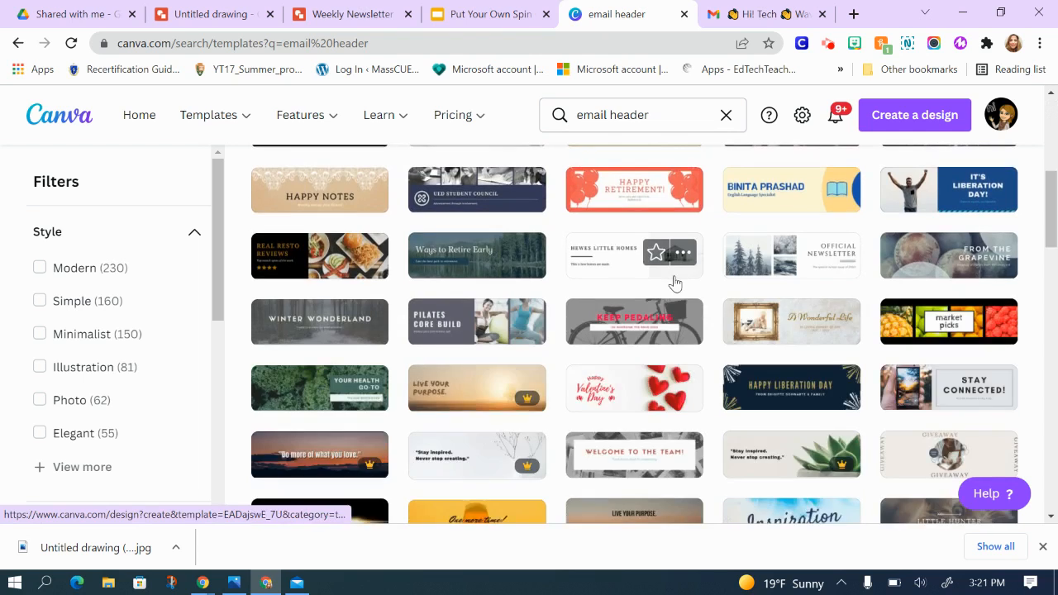
scroll(674, 283, up, 5)
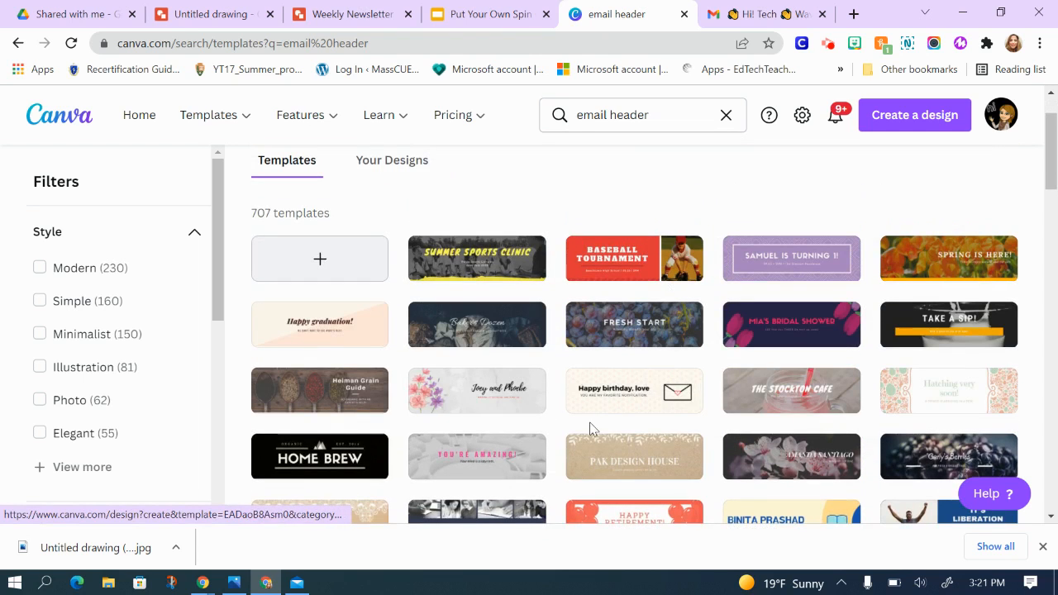
click(610, 399)
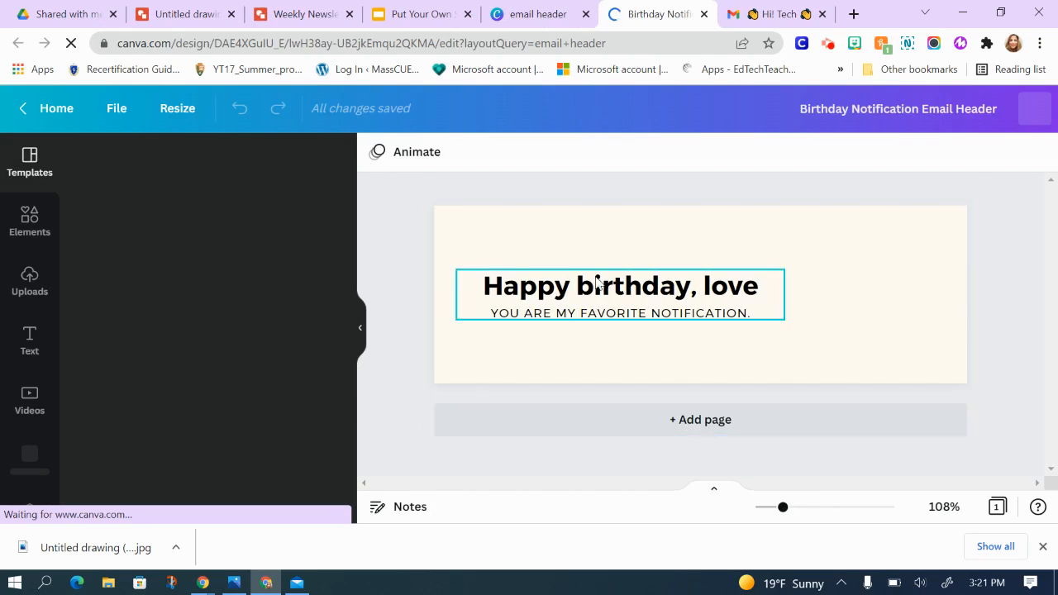
Replace the headline "Happy birthday, love" with "Weekly Newsletter".
click(671, 291)
double_click(754, 288)
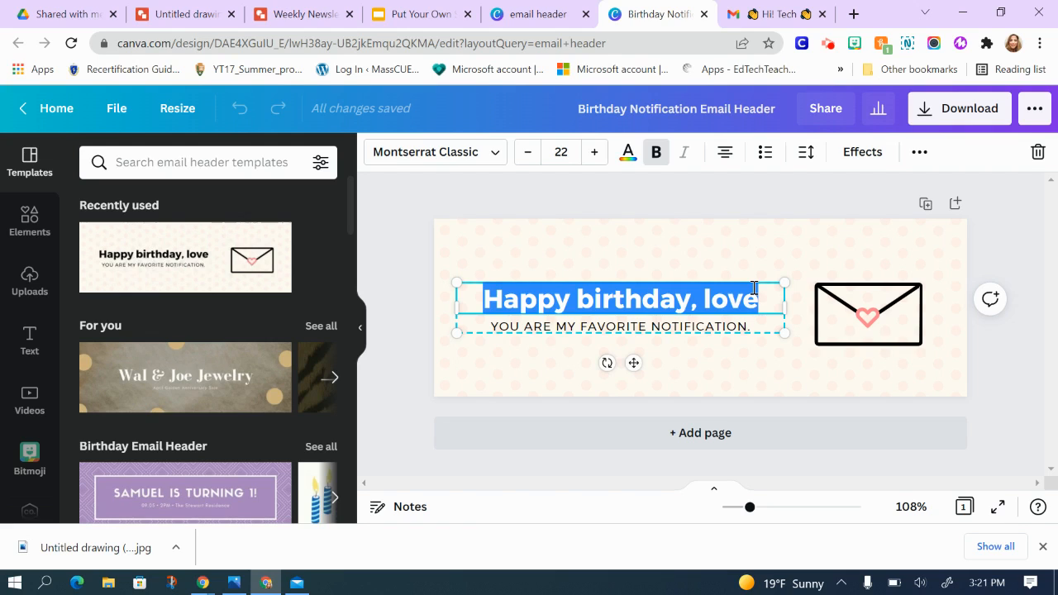
text(Weekly New)
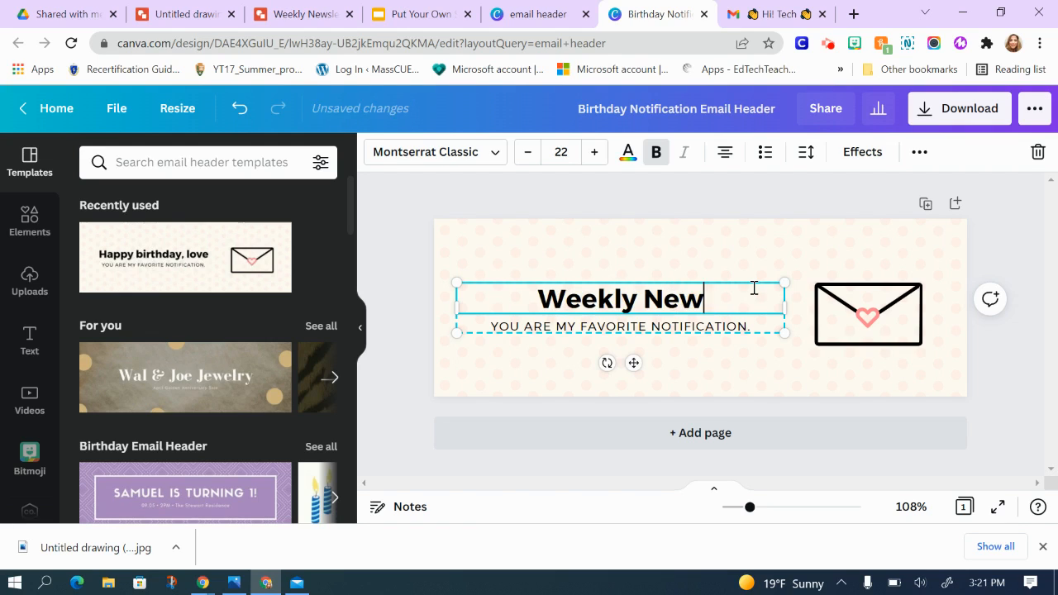
text(sletter)
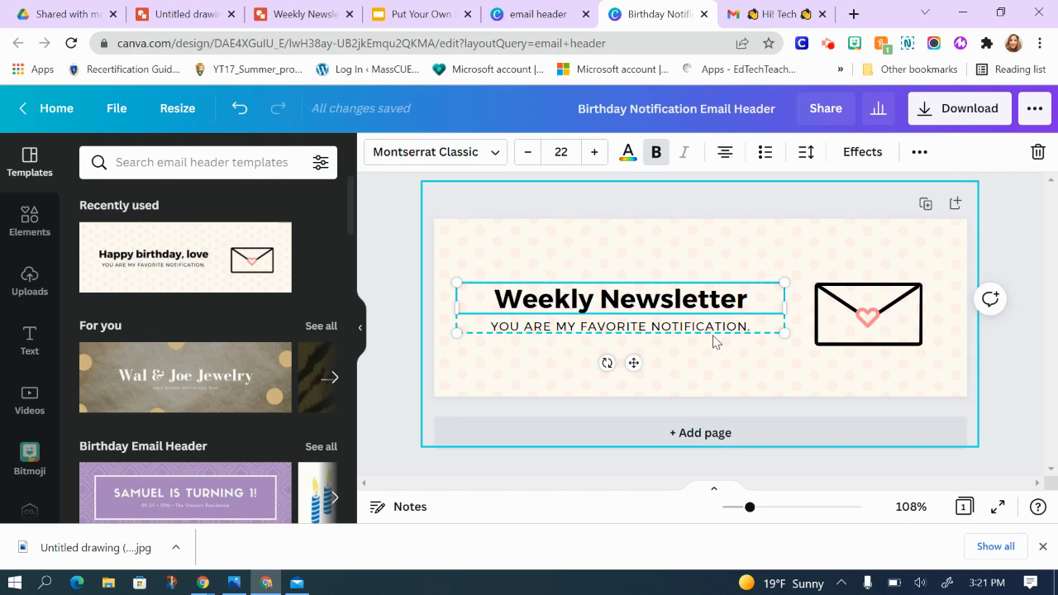
click(722, 329)
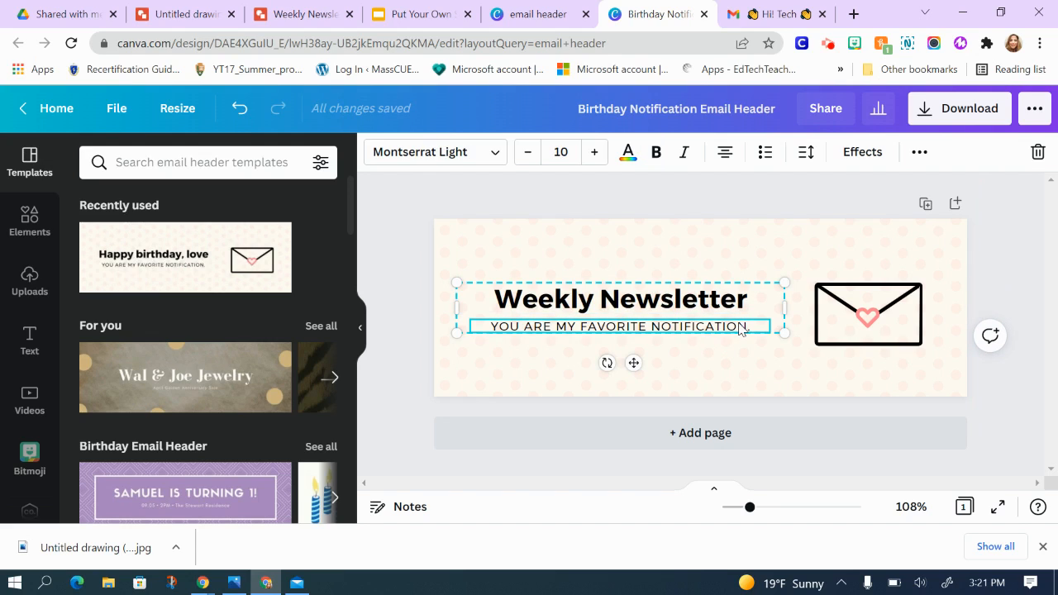
key(Delete)
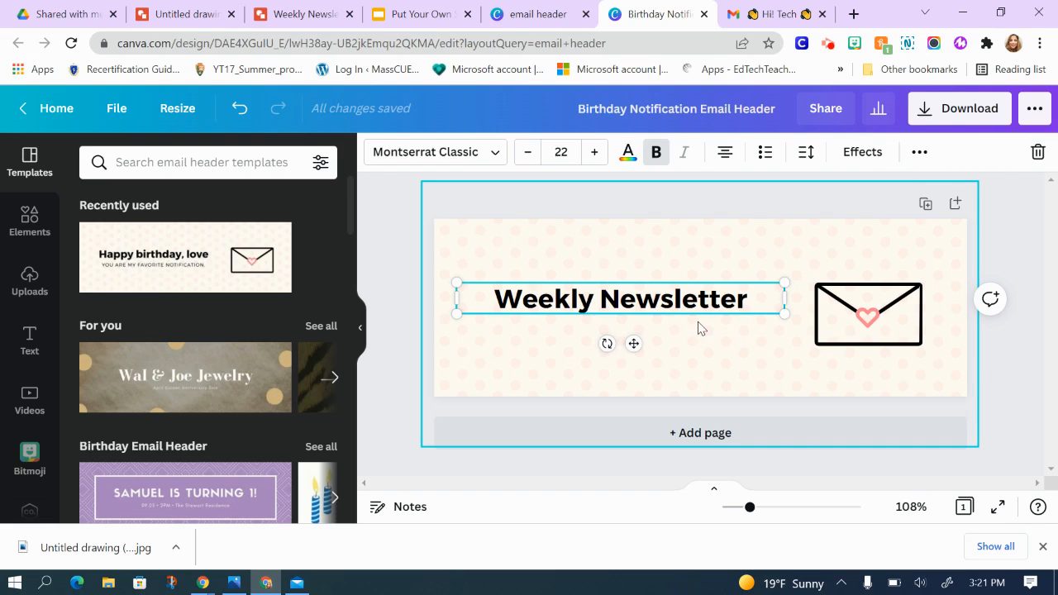
click(700, 328)
click(239, 109)
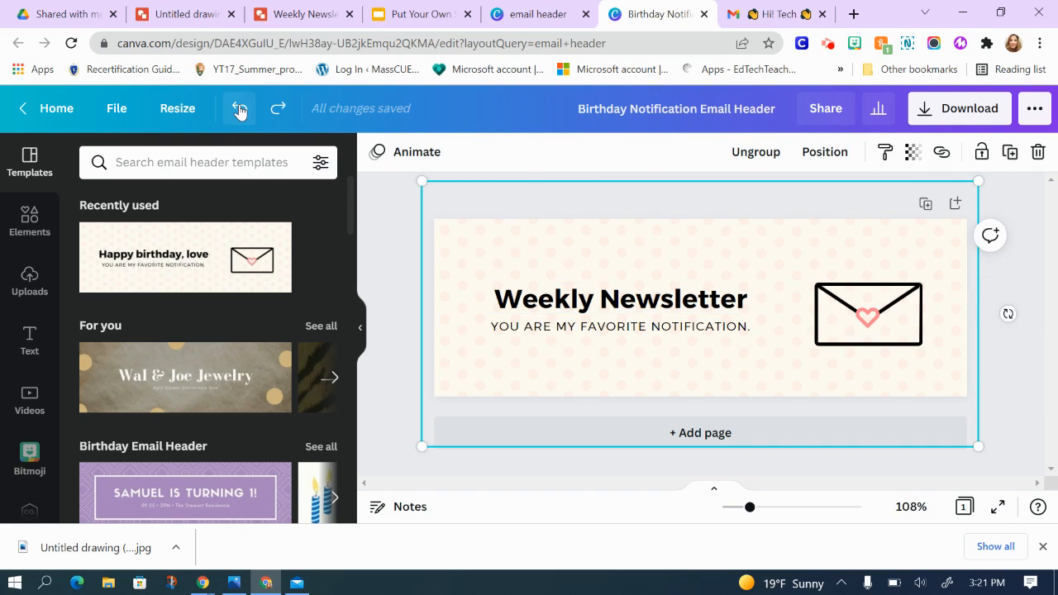
Replace the subtitle under the headline with "FROM" followed by the sender's first name.
click(611, 330)
click(612, 326)
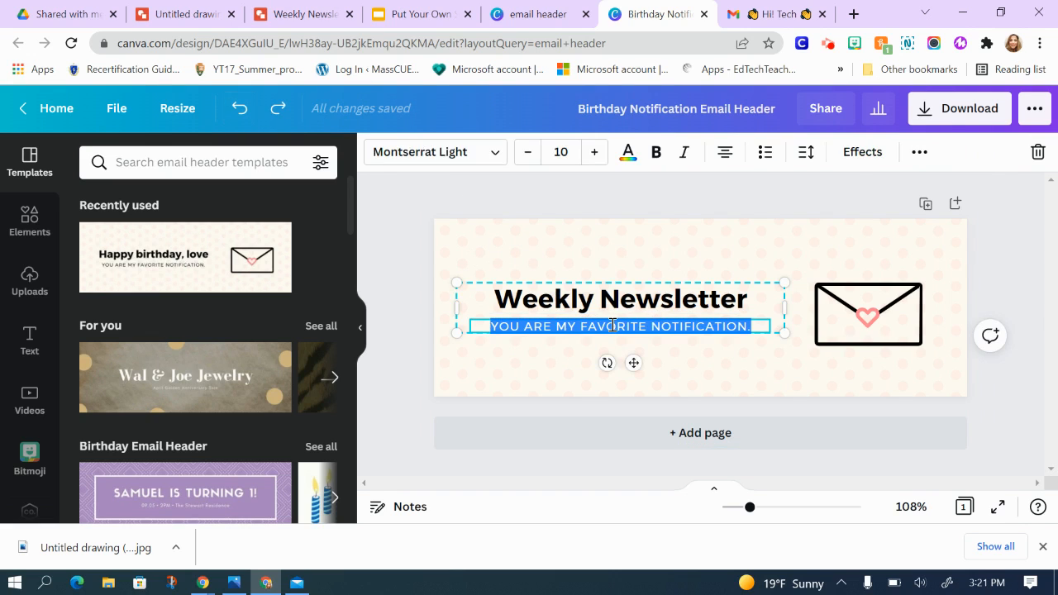
click(753, 328)
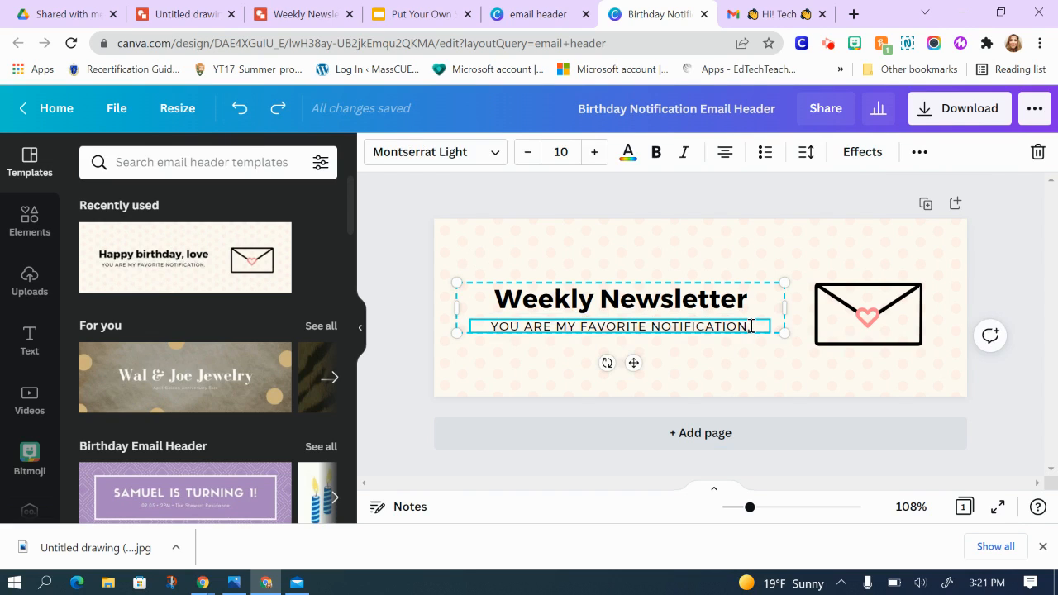
key(BackSpace)
key(BackSpace)
key(BackSpace)
key(BackSpace)
key(BackSpace)
key(BackSpace)
key(BackSpace)
key(BackSpace)
key(BackSpace)
key(BackSpace)
key(BackSpace)
key(BackSpace)
key(BackSpace)
key(BackSpace)
key(BackSpace)
key(BackSpace)
key(BackSpace)
key(BackSpace)
key(BackSpace)
key(BackSpace)
key(BackSpace)
key(BackSpace)
key(BackSpace)
key(BackSpace)
key(BackSpace)
key(BackSpace)
key(BackSpace)
key(BackSpace)
key(BackSpace)
key(BackSpace)
key(BackSpace)
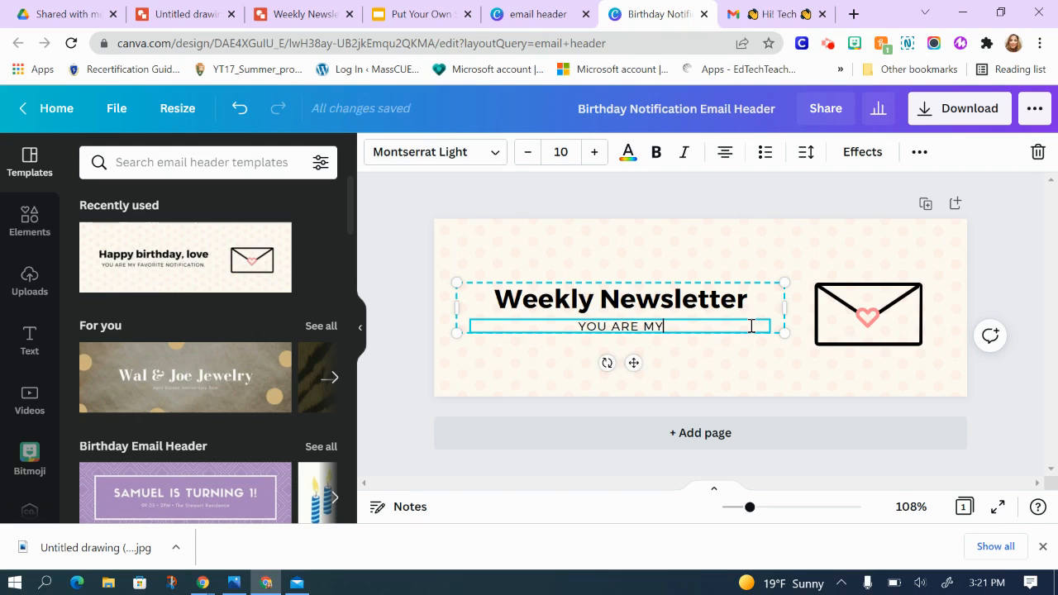
key(BackSpace)
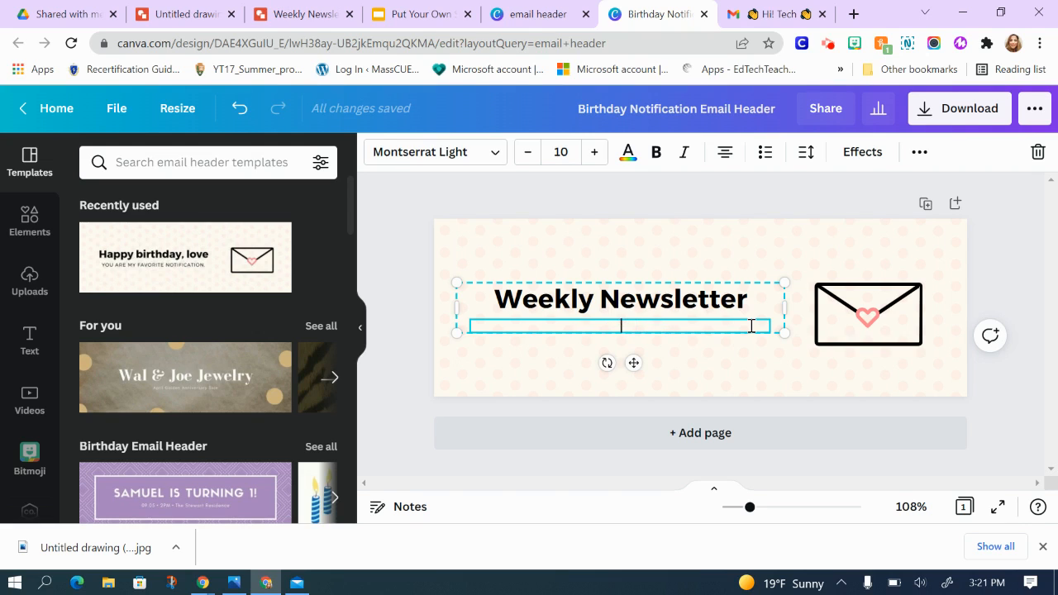
text(FROM R)
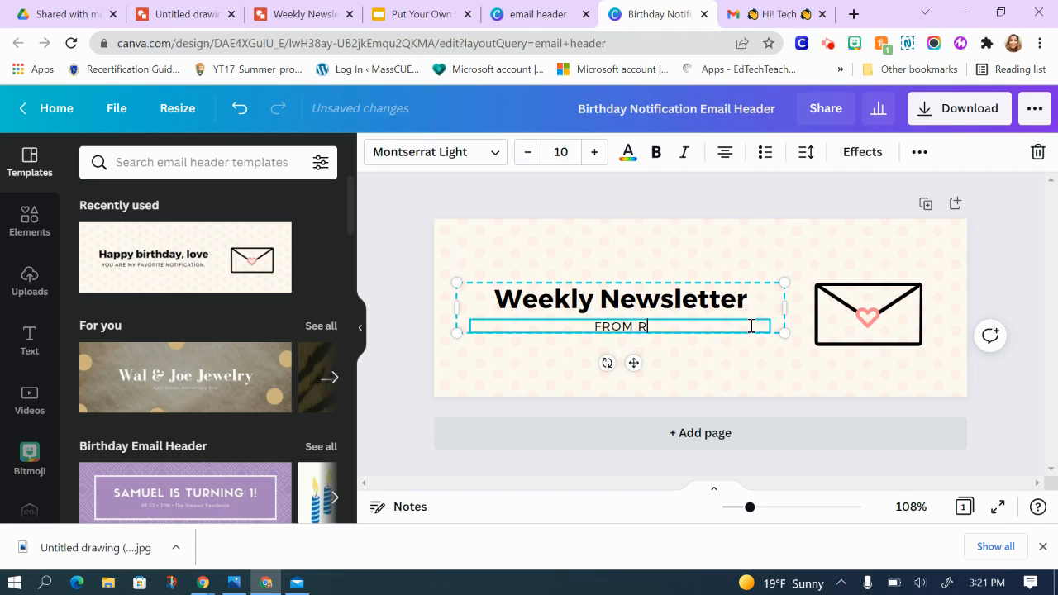
text(OCHELLE)
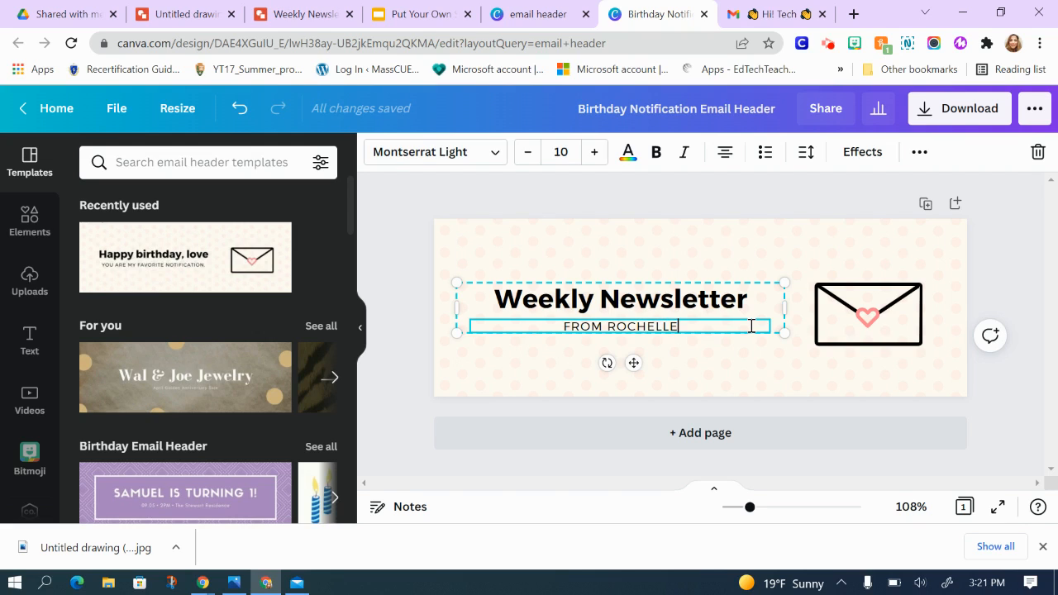
click(718, 242)
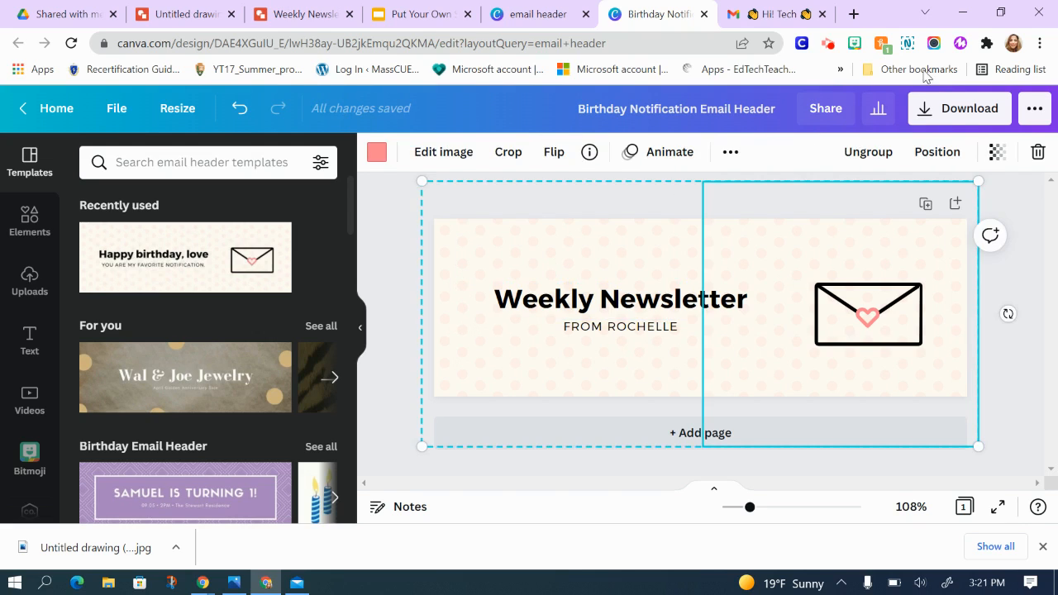
click(985, 362)
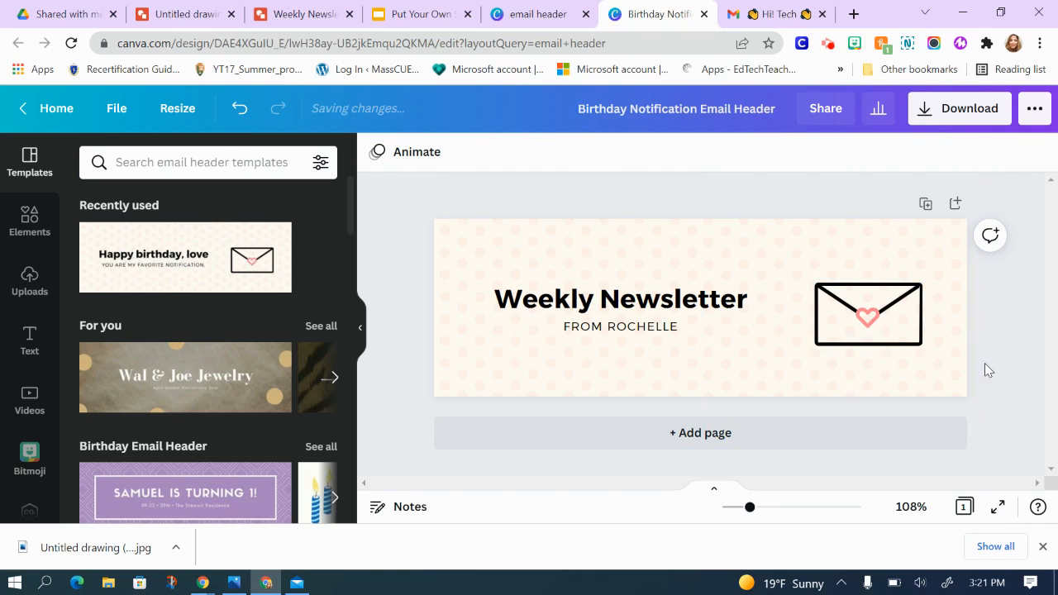
Try the Rise photo animation on the envelope graphic and settle on the Tumble animation.
click(852, 313)
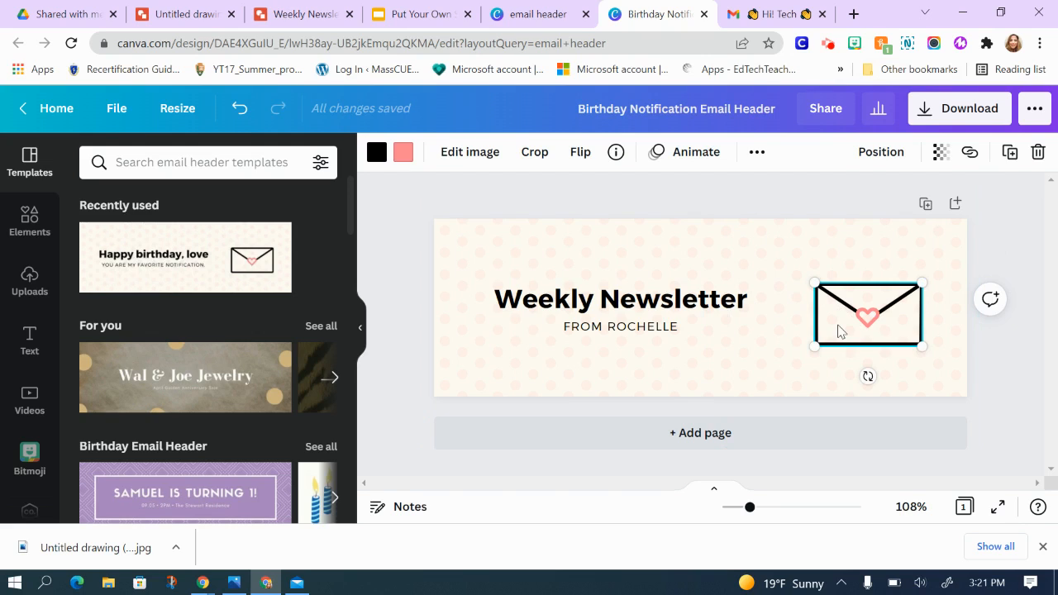
click(702, 156)
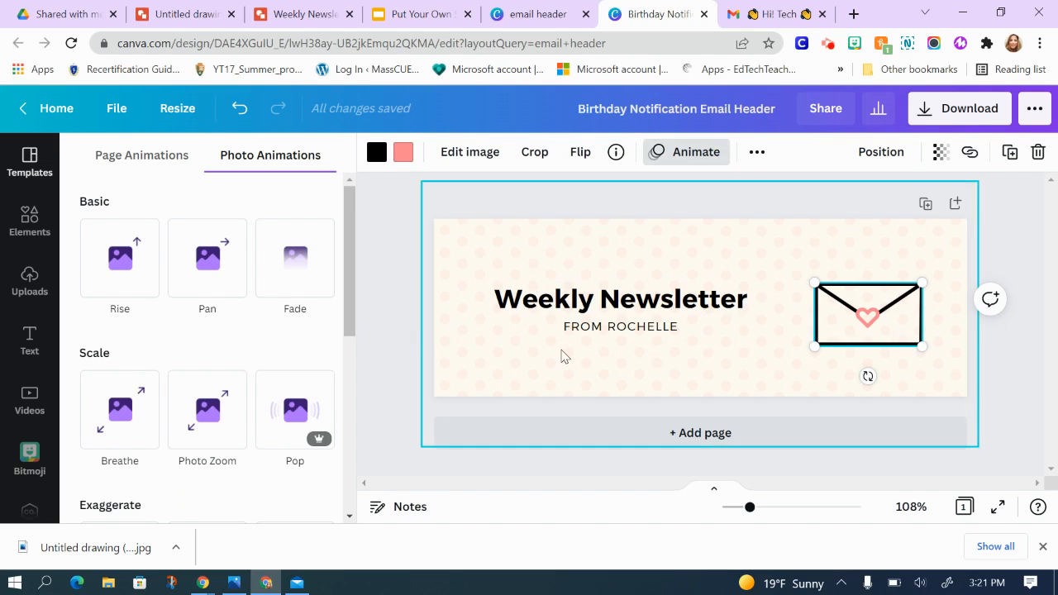
click(128, 296)
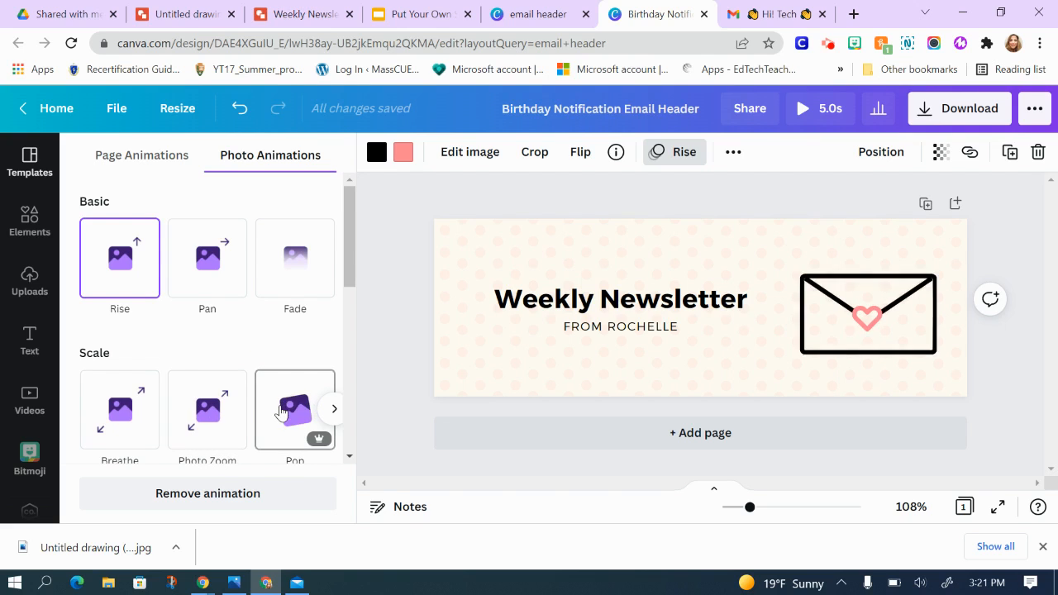
scroll(281, 411, down, 3)
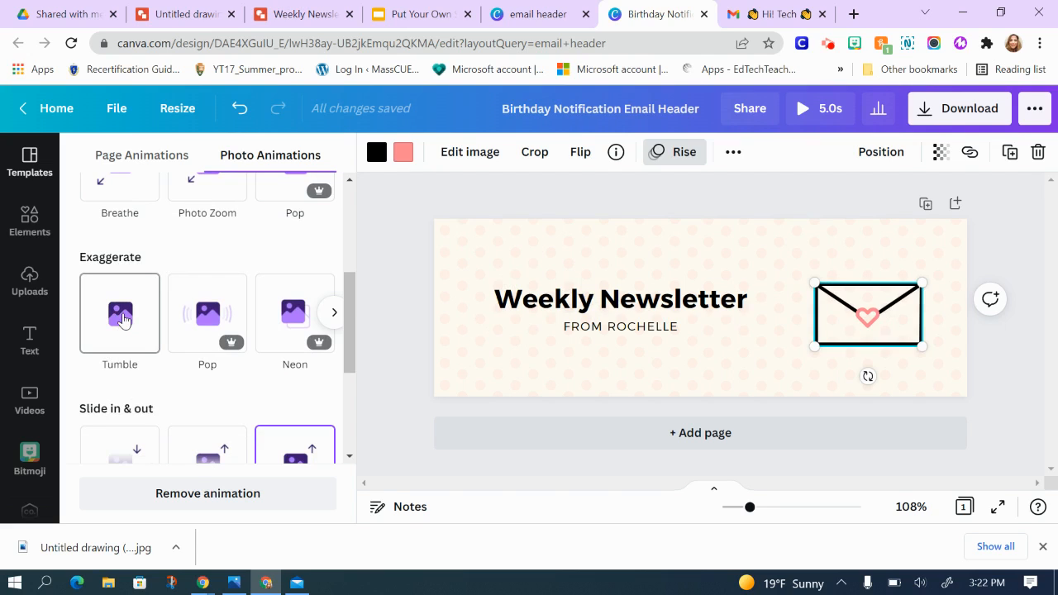
click(122, 320)
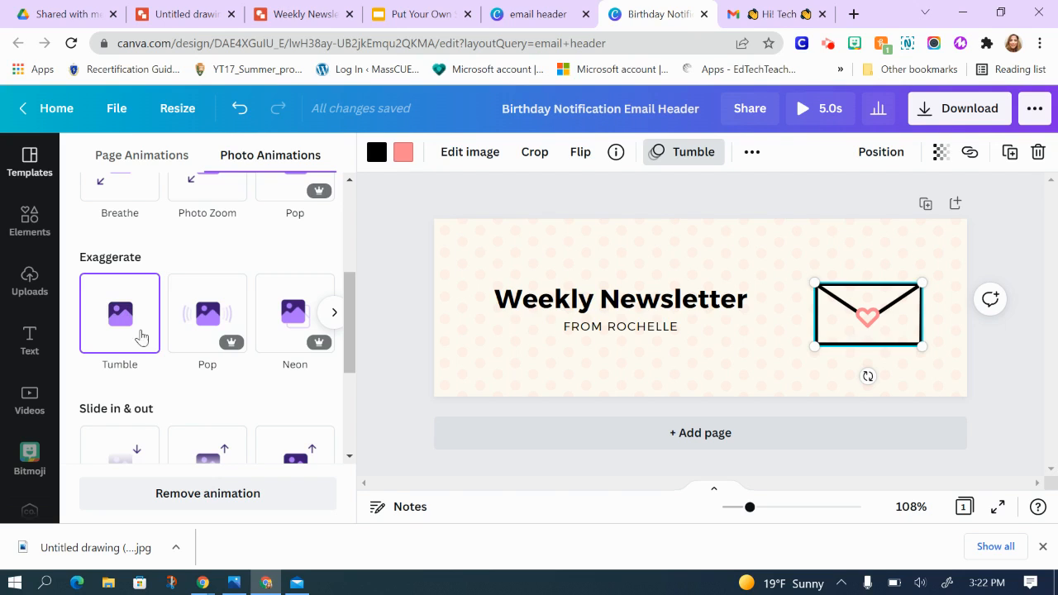
Download the animated email header with GIF as the file type.
click(964, 113)
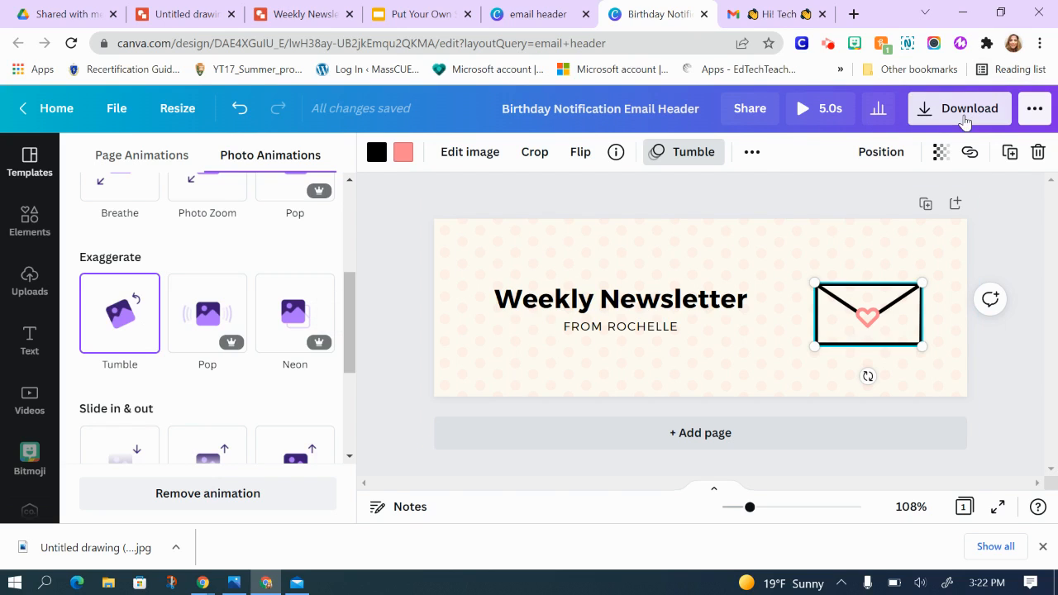
click(1010, 227)
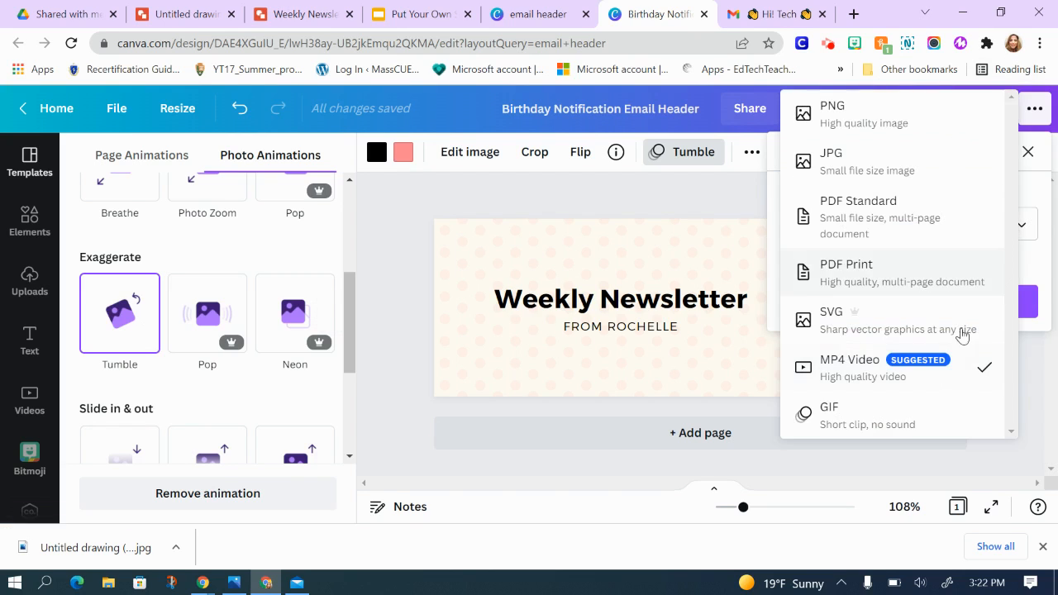
click(876, 430)
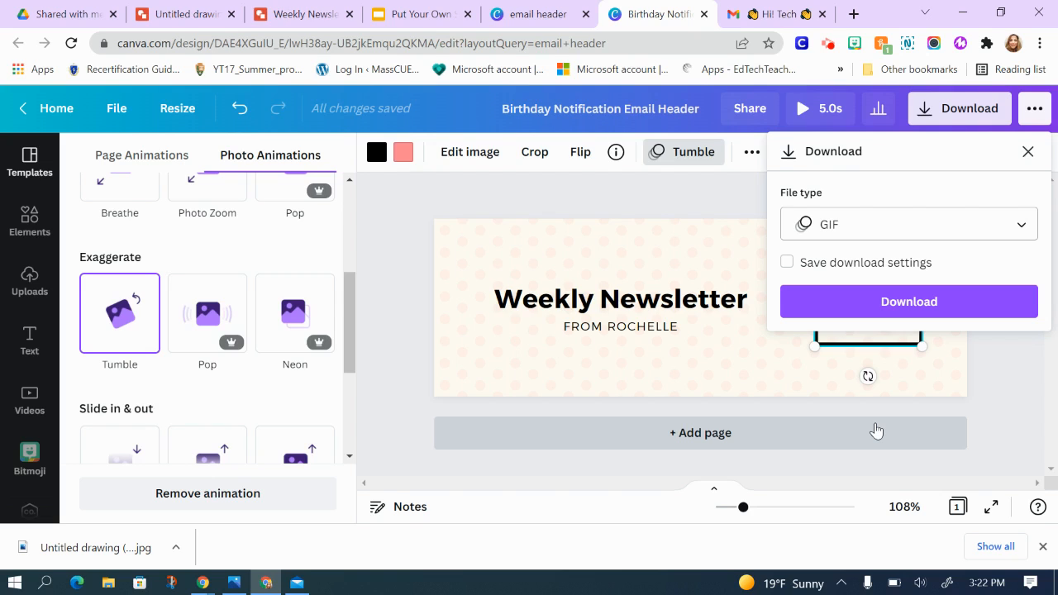
click(900, 302)
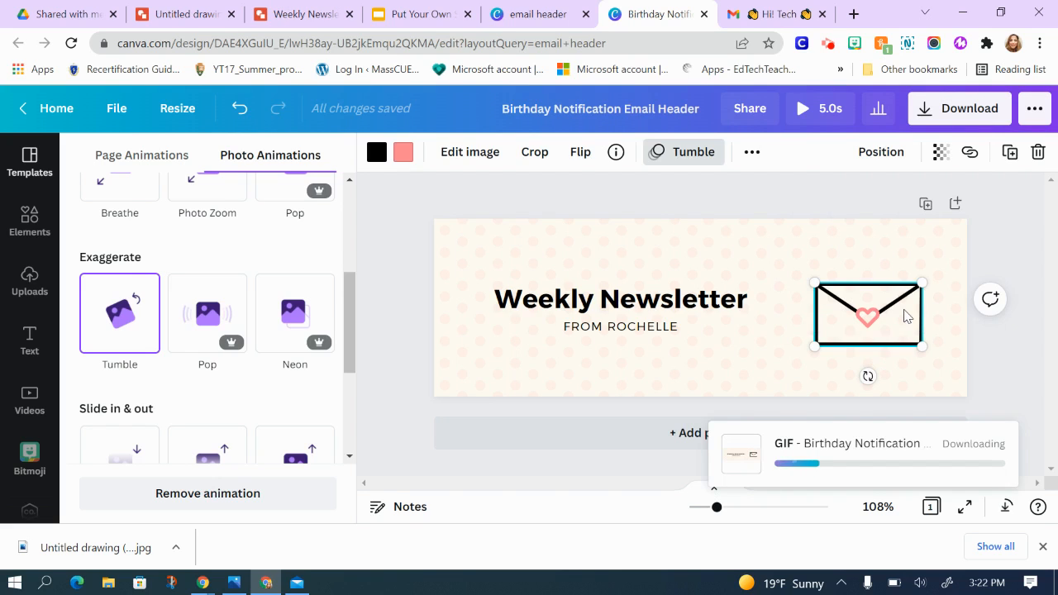
Switch to Gmail, give the new message the subject "Weekly Newsletter #2" and insert the downloaded header GIF in its body.
click(773, 14)
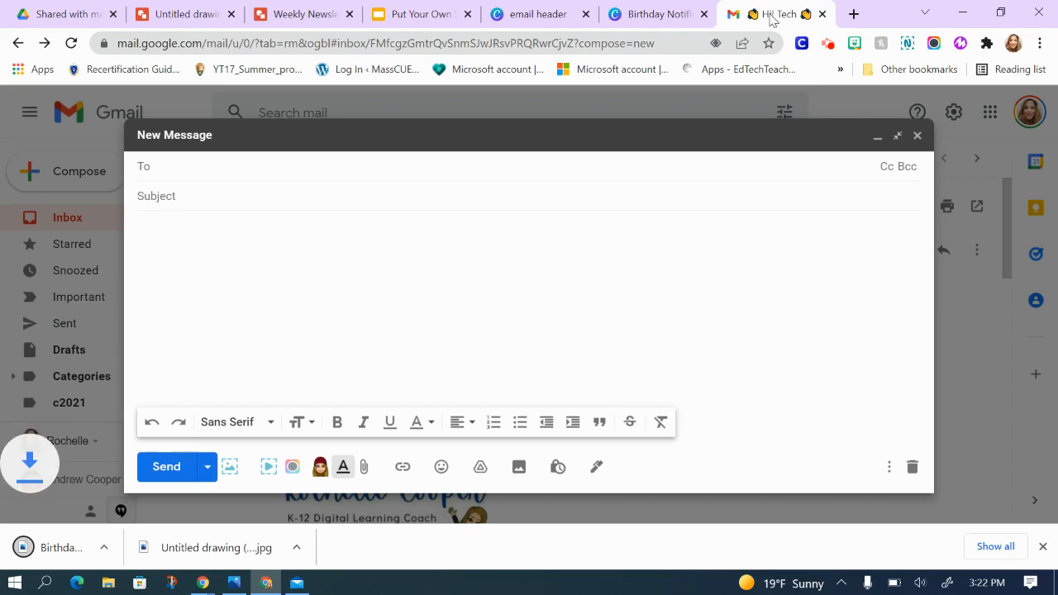
click(172, 196)
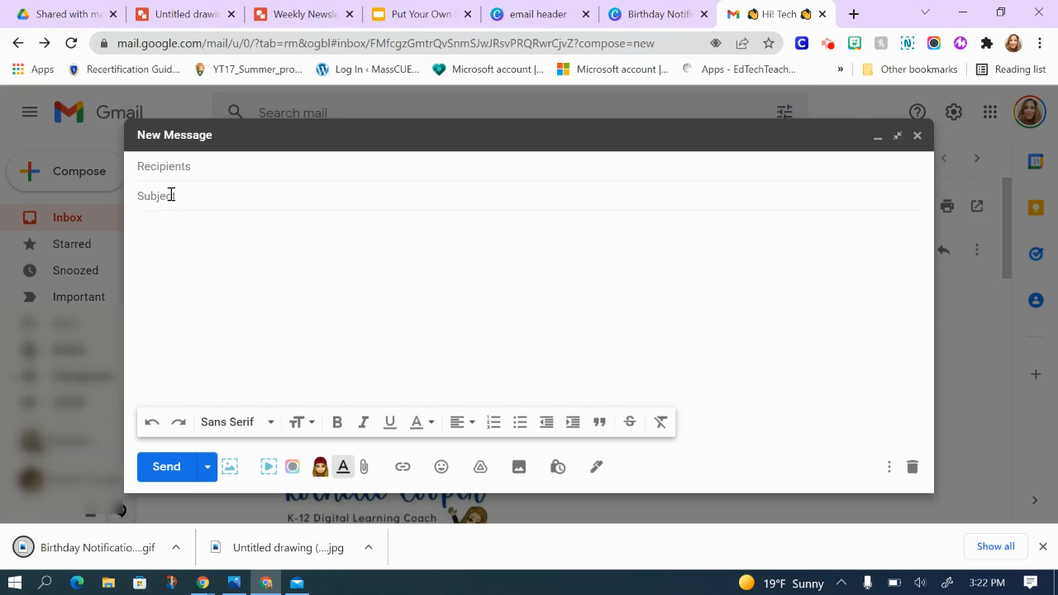
text(Weekly Newsletter #2)
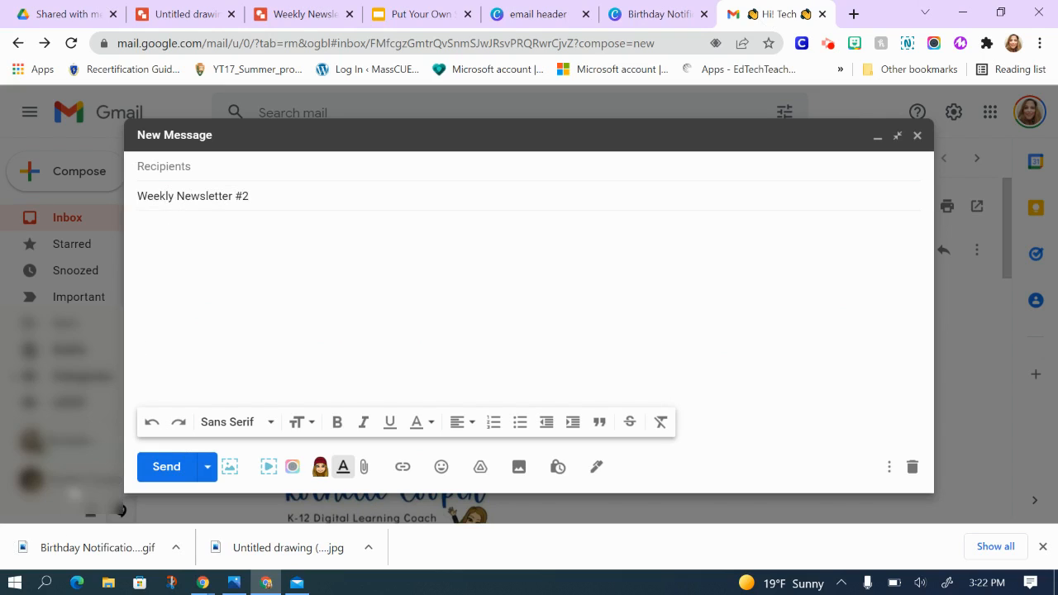
drag(70, 548, 212, 251)
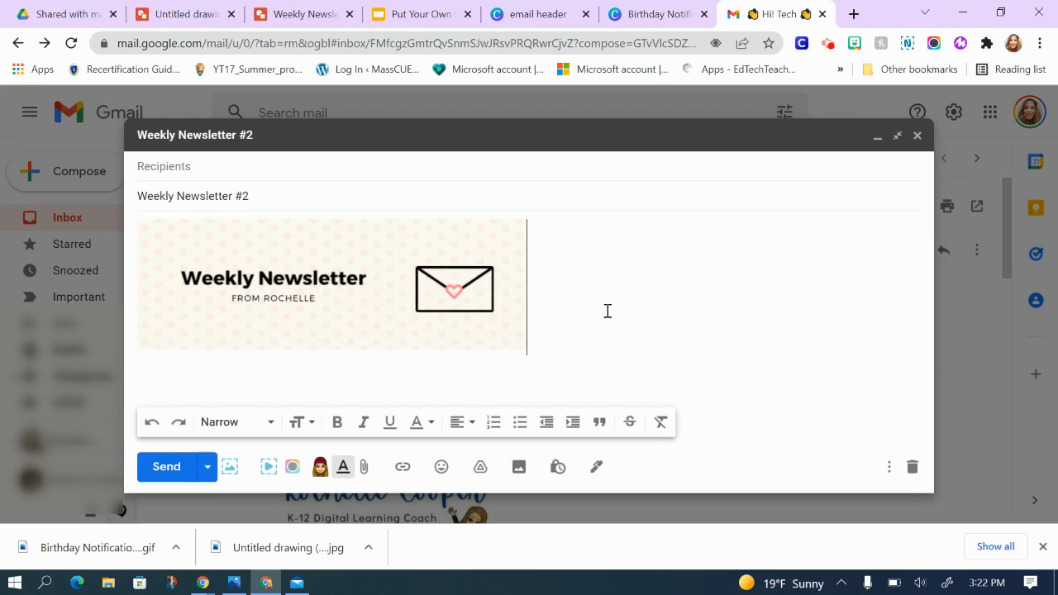
Save the "Weekly Newsletter #2" draft as a new template.
click(890, 467)
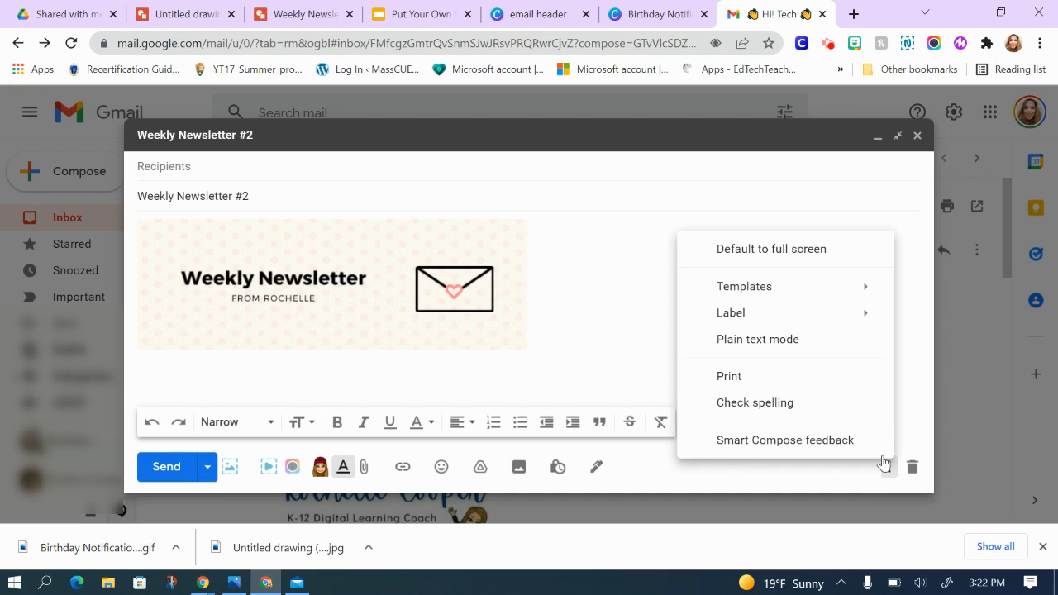
mouse_move(864, 298)
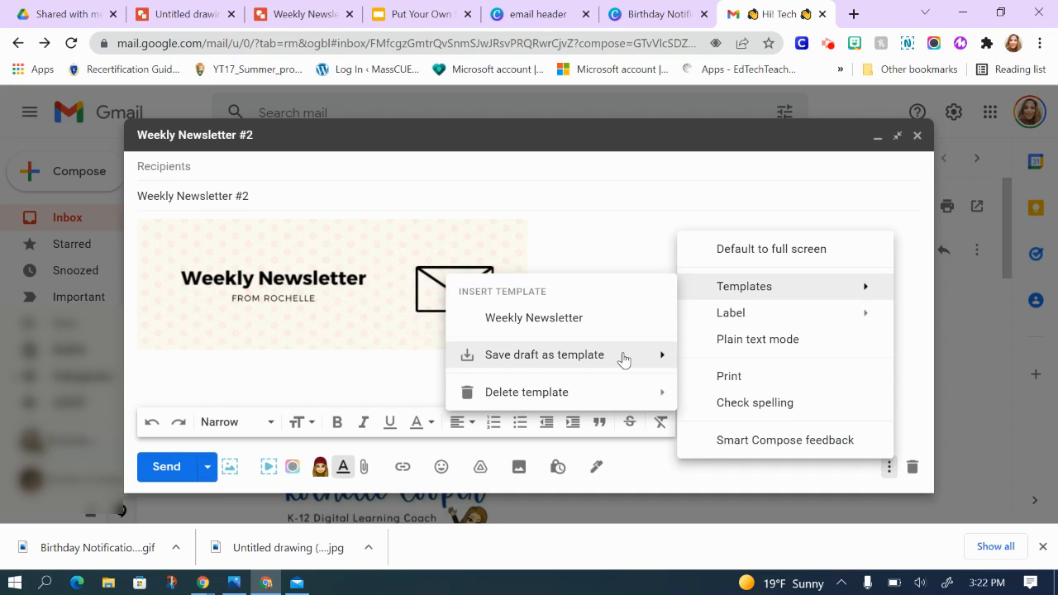
mouse_move(623, 360)
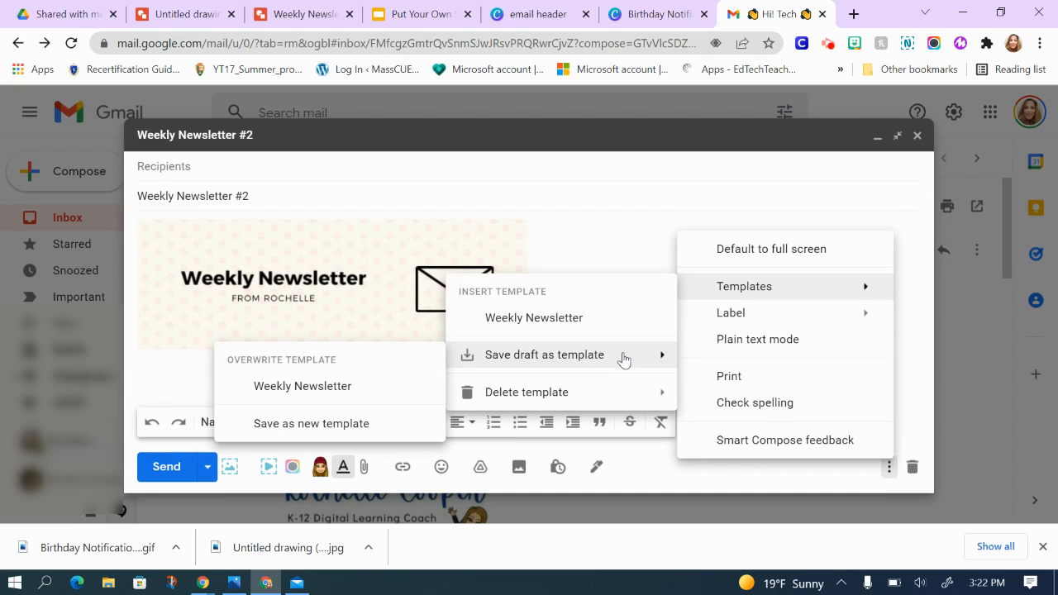
click(374, 424)
click(679, 344)
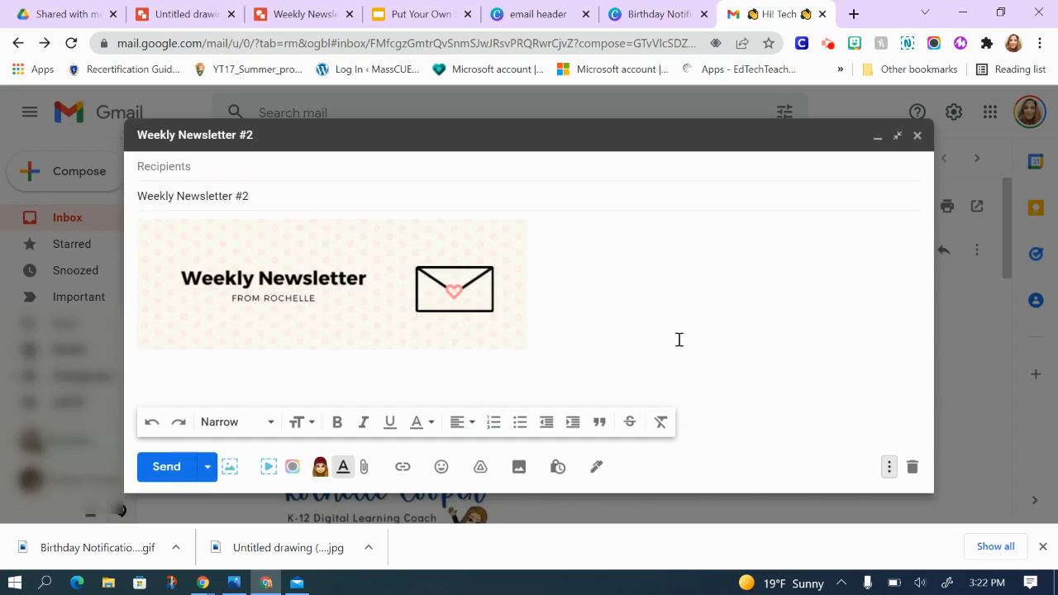